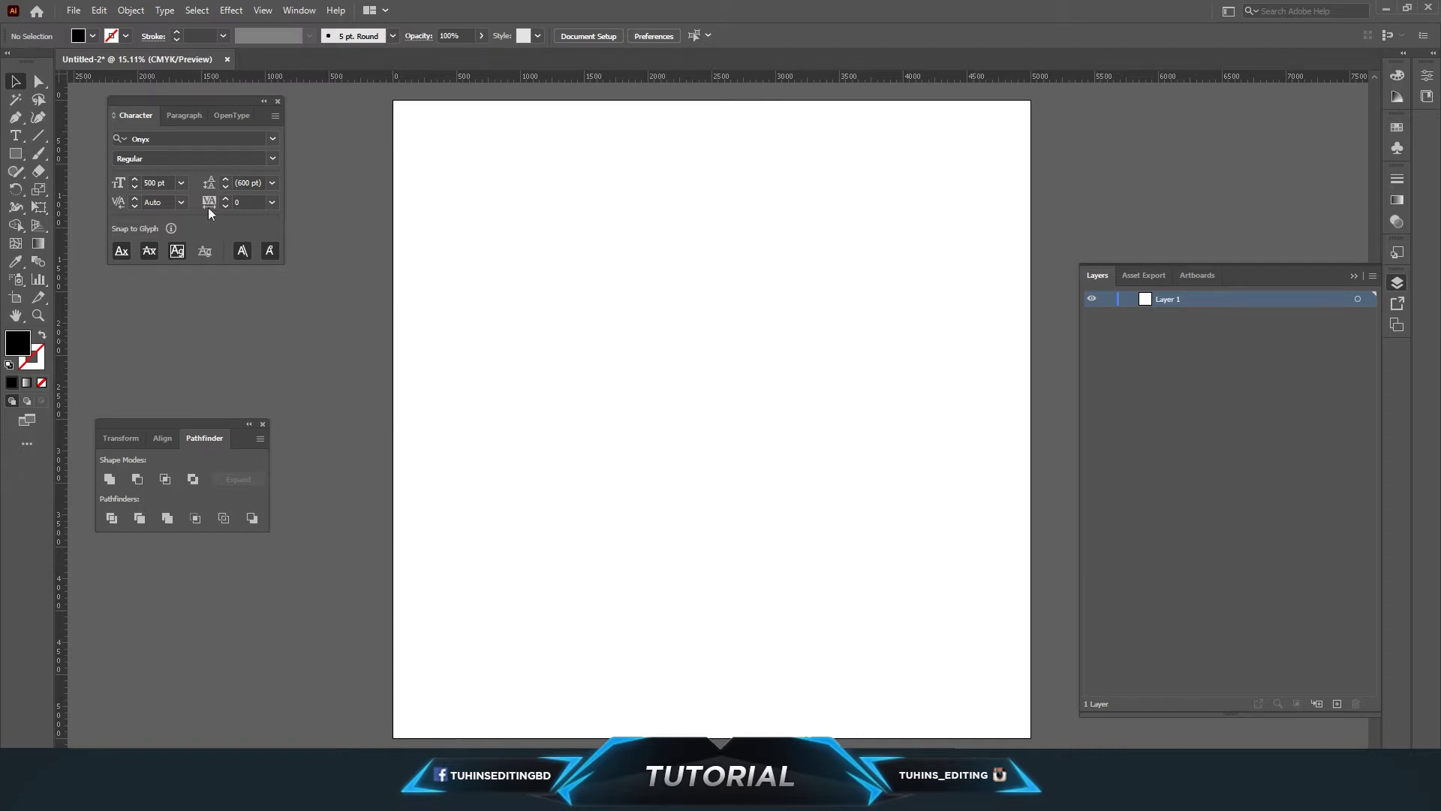
Create a new text object on the artboard and replace its placeholder with SAVAGE
left_click(16, 136)
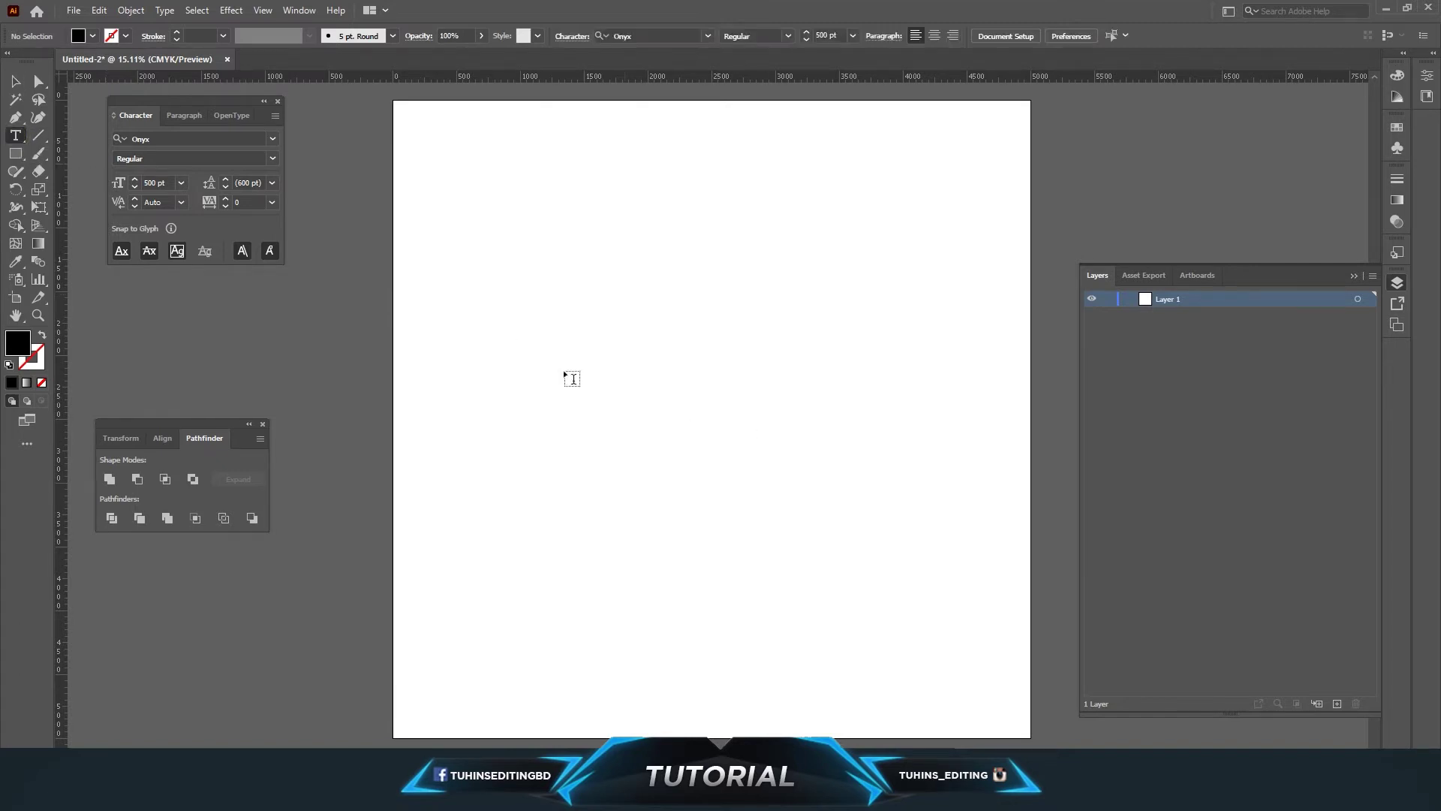
left_click(539, 367)
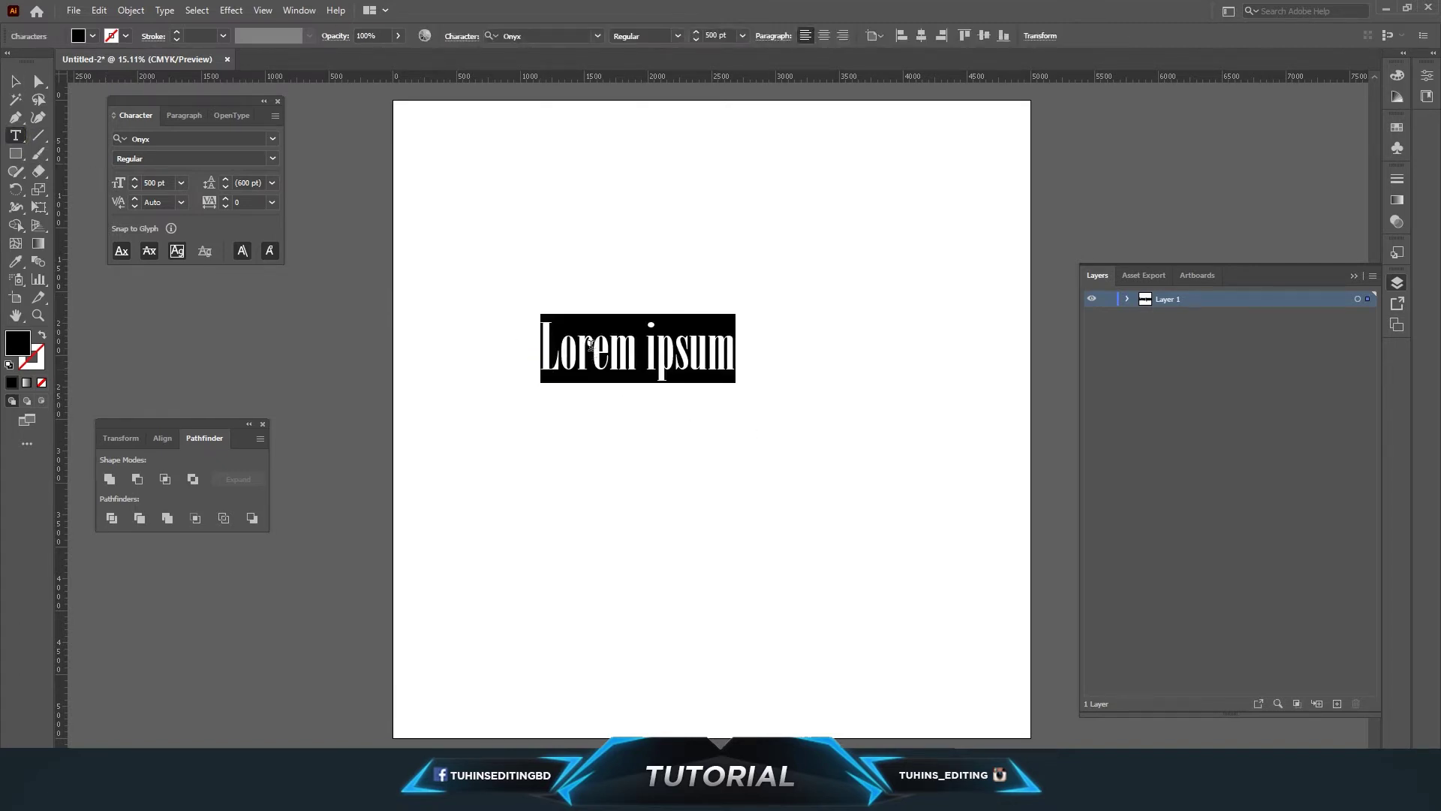
left_click(560, 352)
left_click_drag(561, 353, 887, 369)
type("SAVAGE")
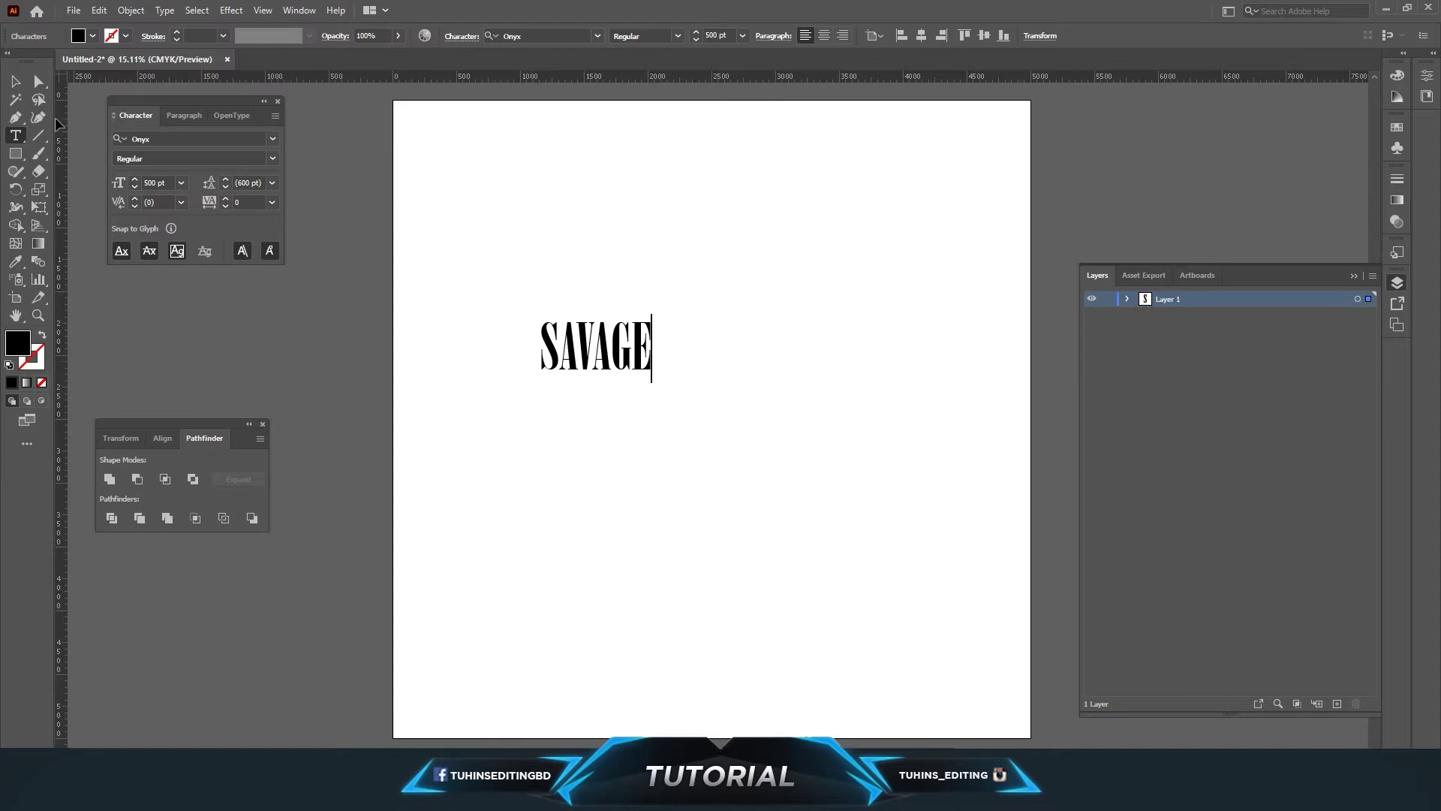
left_click(15, 81)
Set SAVAGE to 1000 pt and move it to the artboard centre
left_click_drag(650, 384, 824, 501)
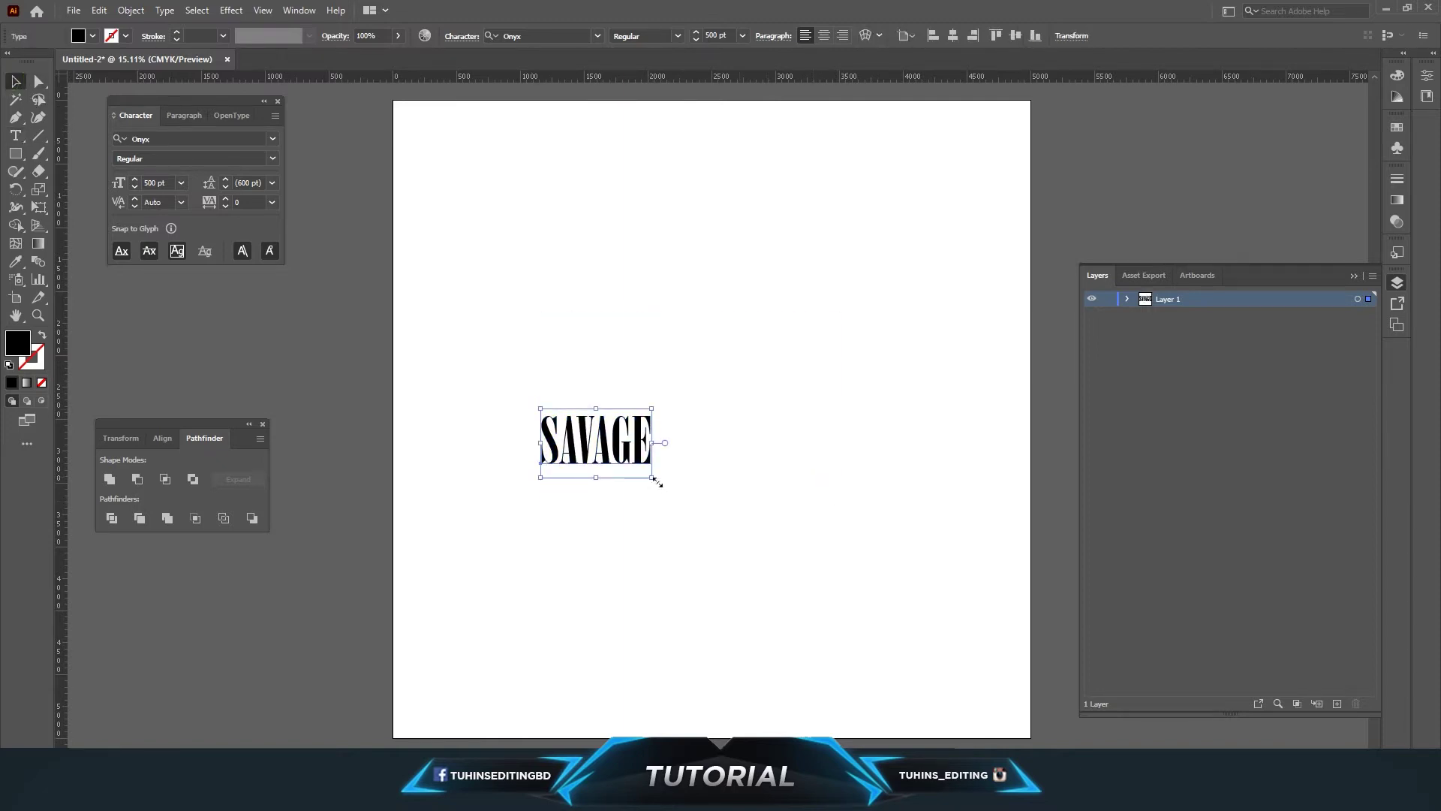
left_click_drag(654, 479, 781, 560)
left_click_drag(650, 517, 664, 485)
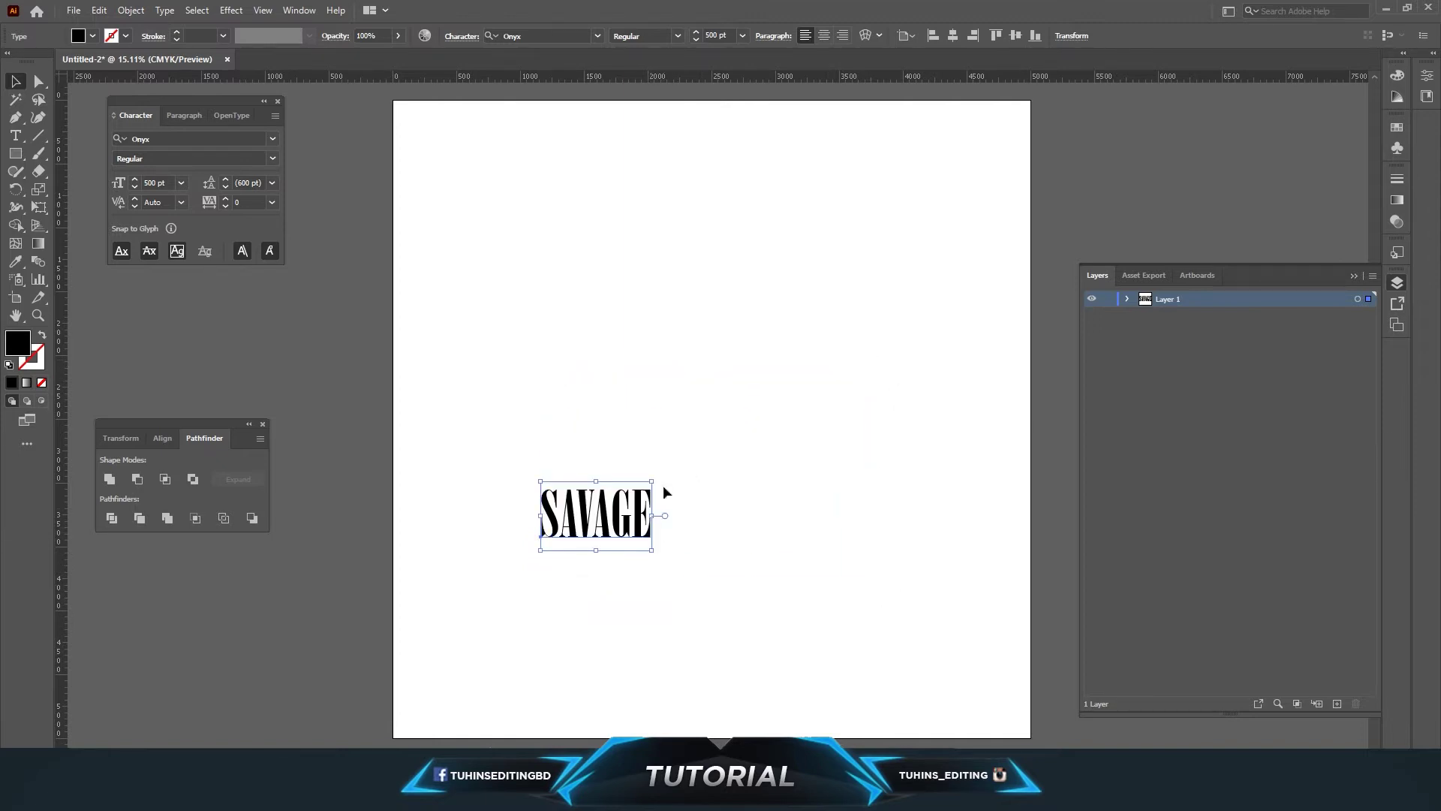
left_click(734, 36)
type("1000")
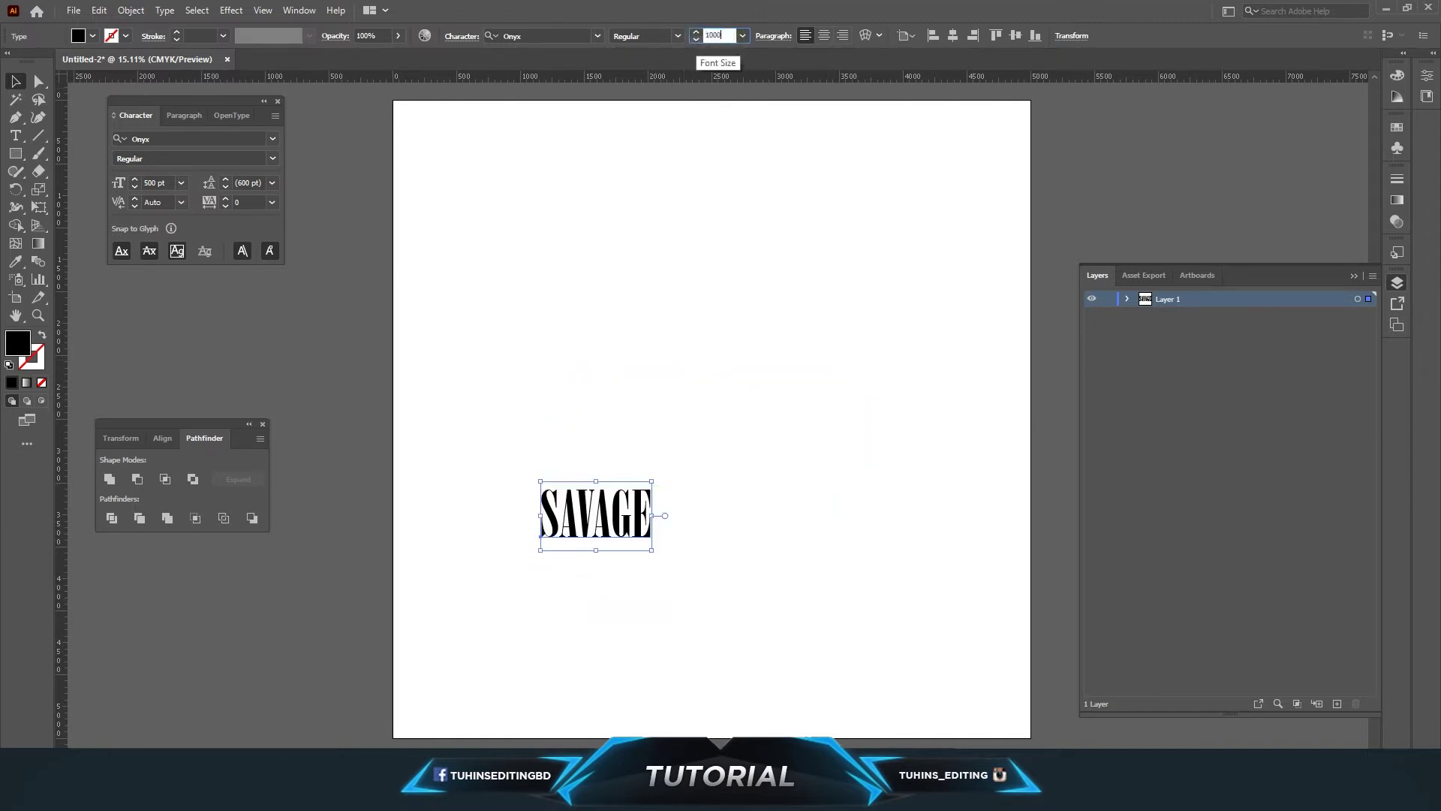
key("Return")
left_click_drag(675, 488, 730, 409)
left_click(875, 414)
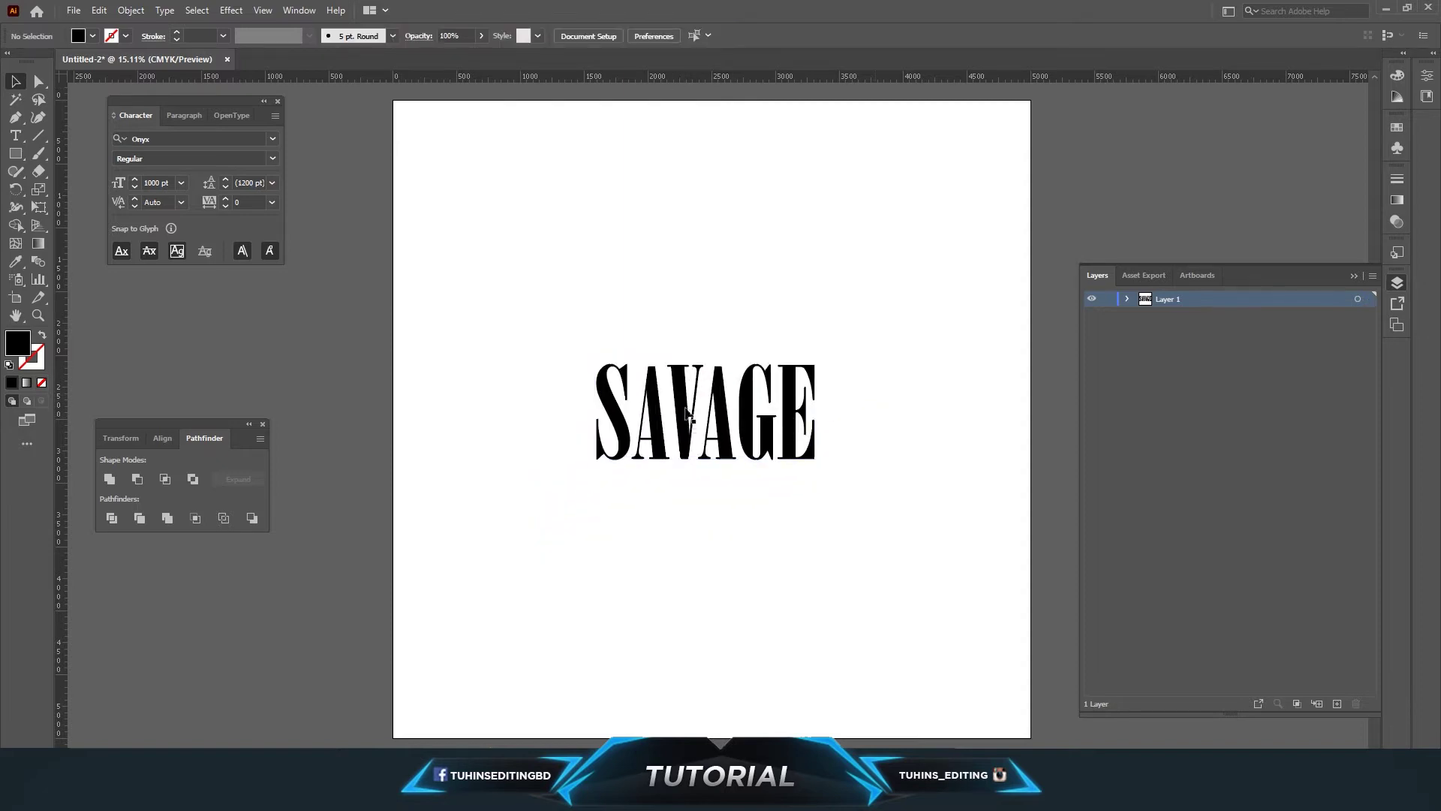
left_click(691, 418)
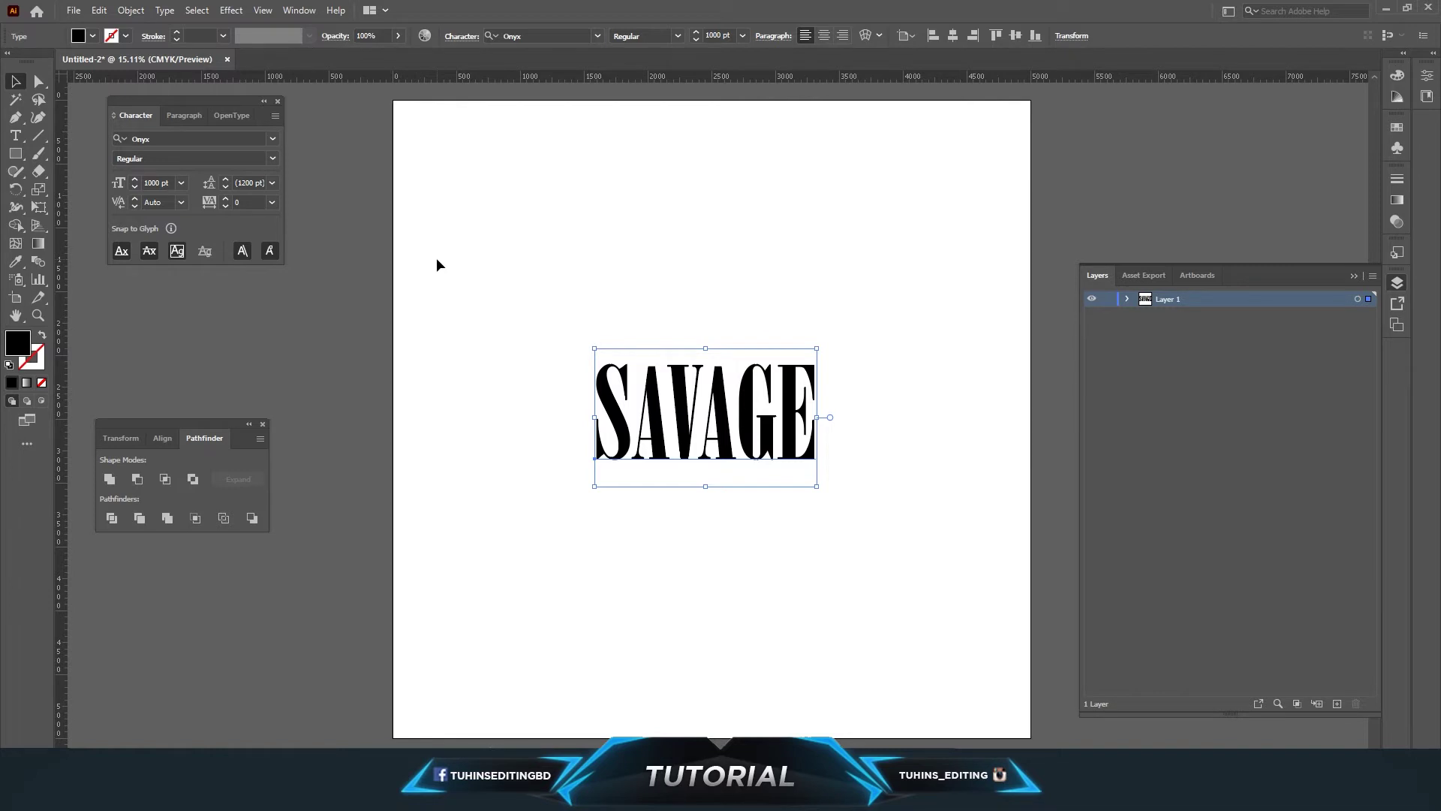
Expand SAVAGE with Object and Fill checked so its letters become outlined vector shapes
left_click(131, 11)
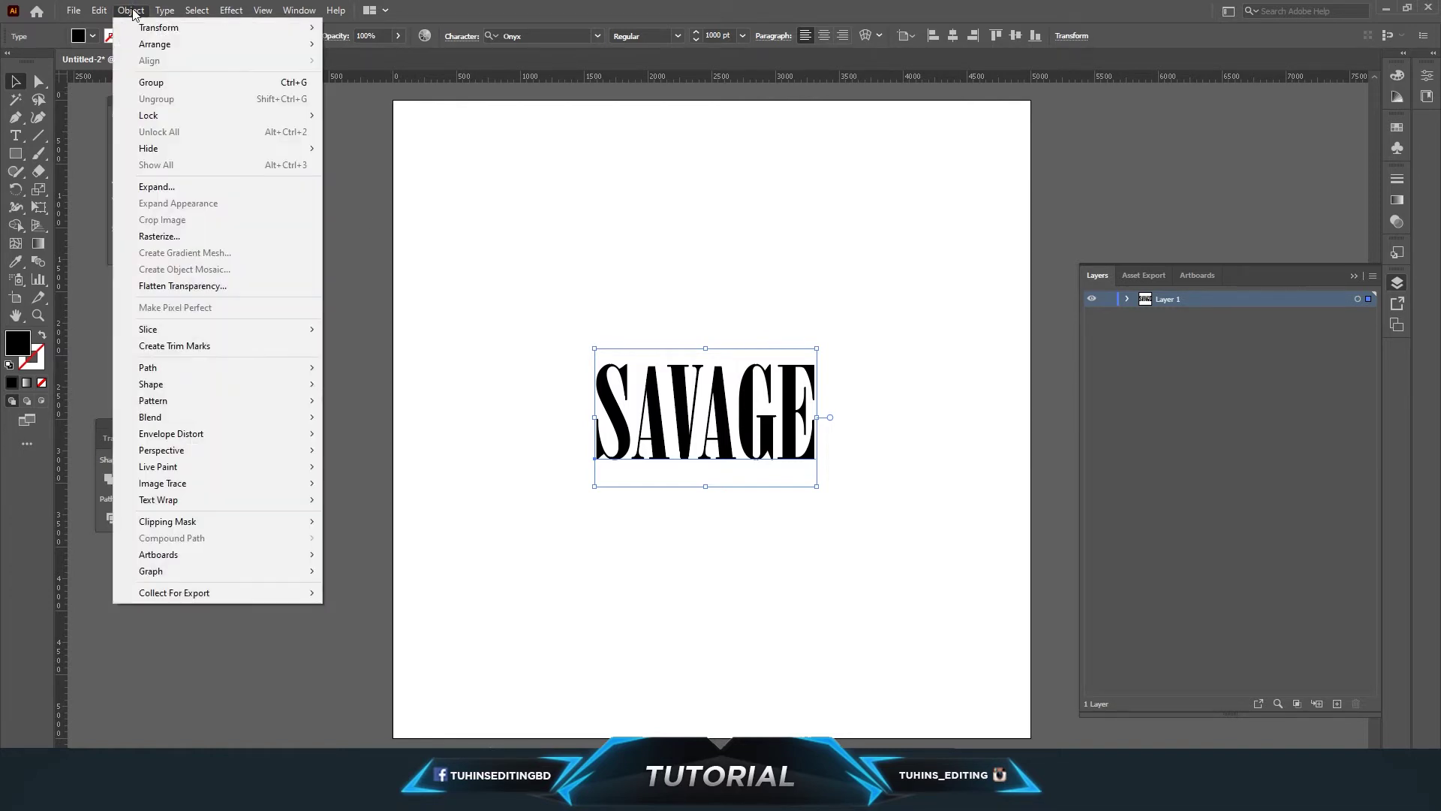
left_click(190, 187)
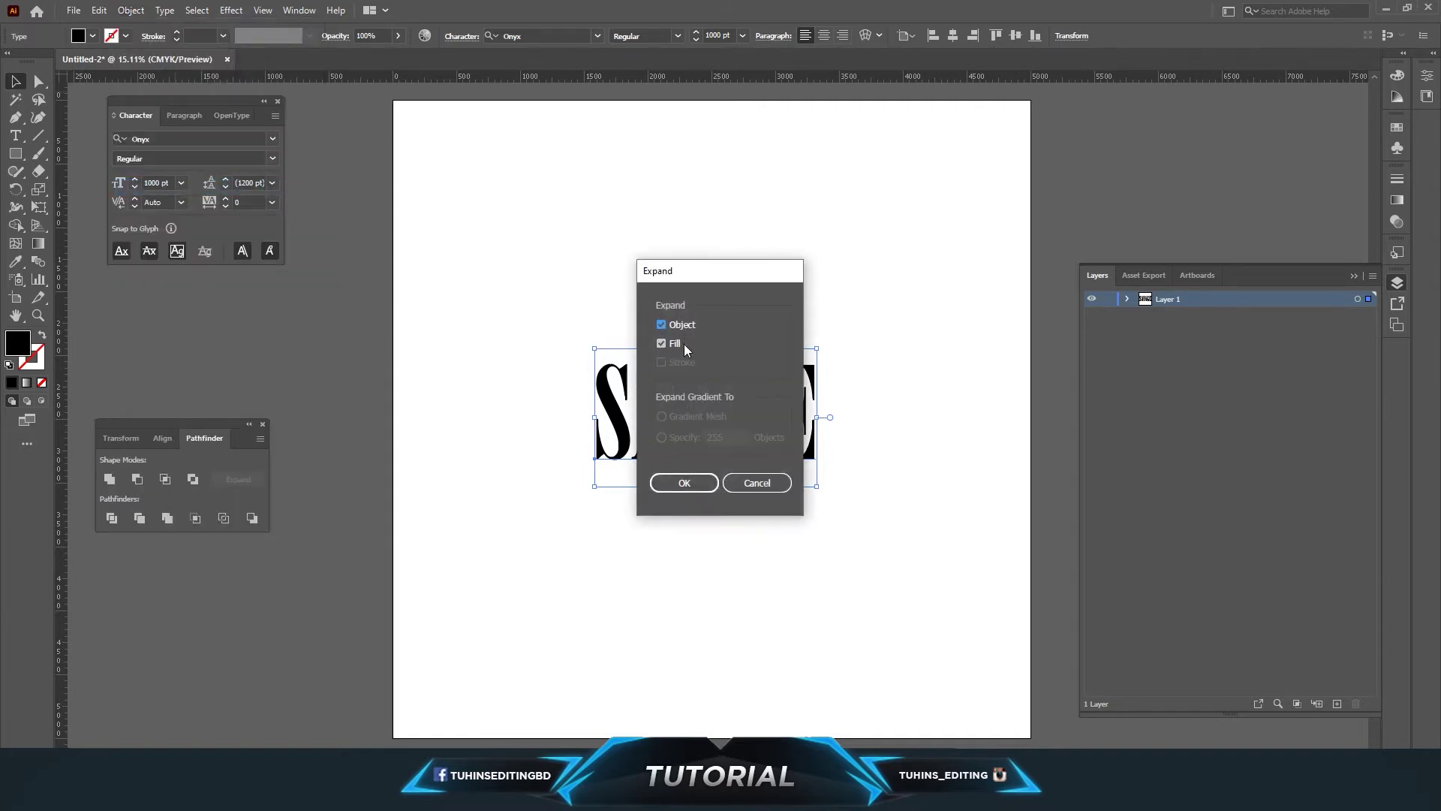
left_click(696, 487)
left_click(512, 362)
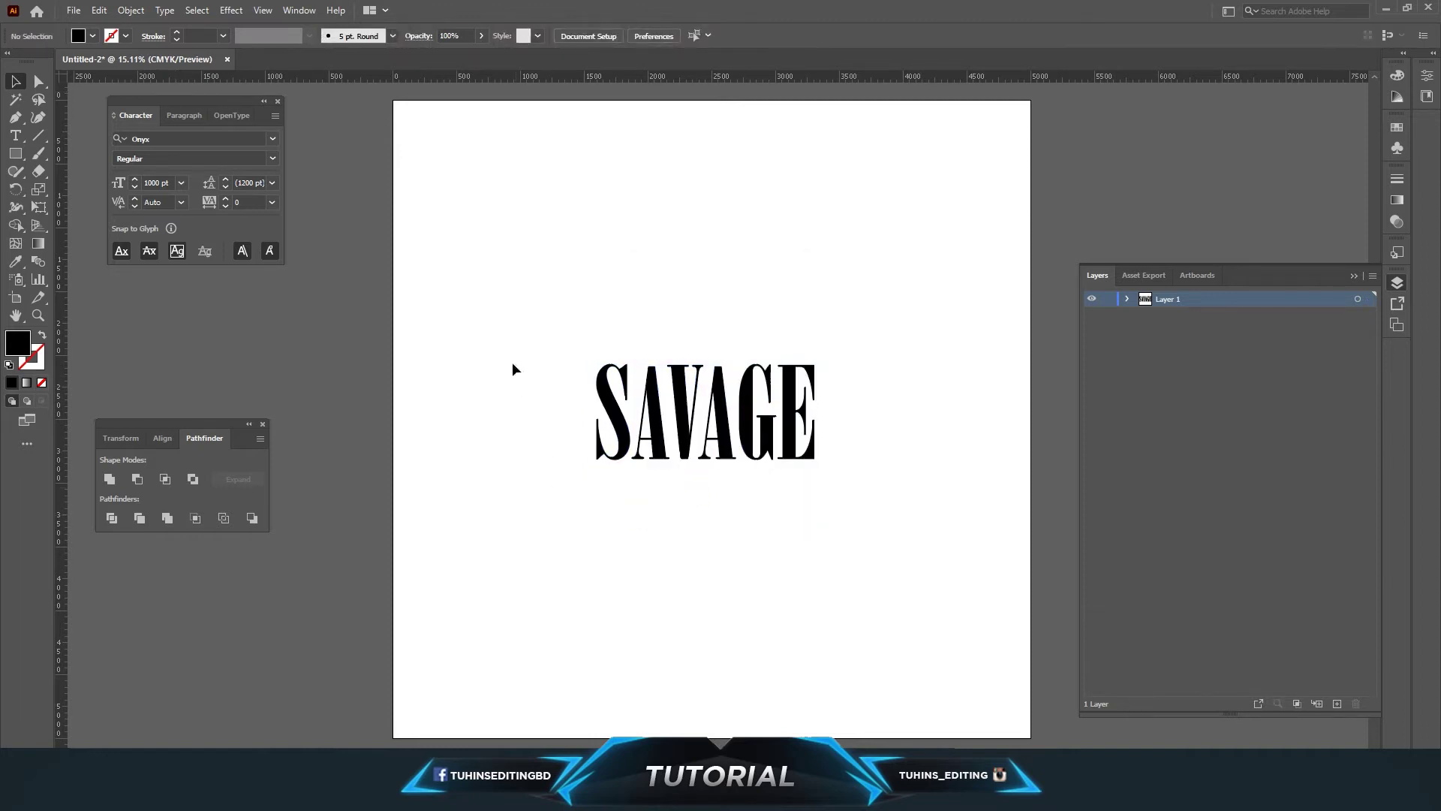
left_click(777, 422)
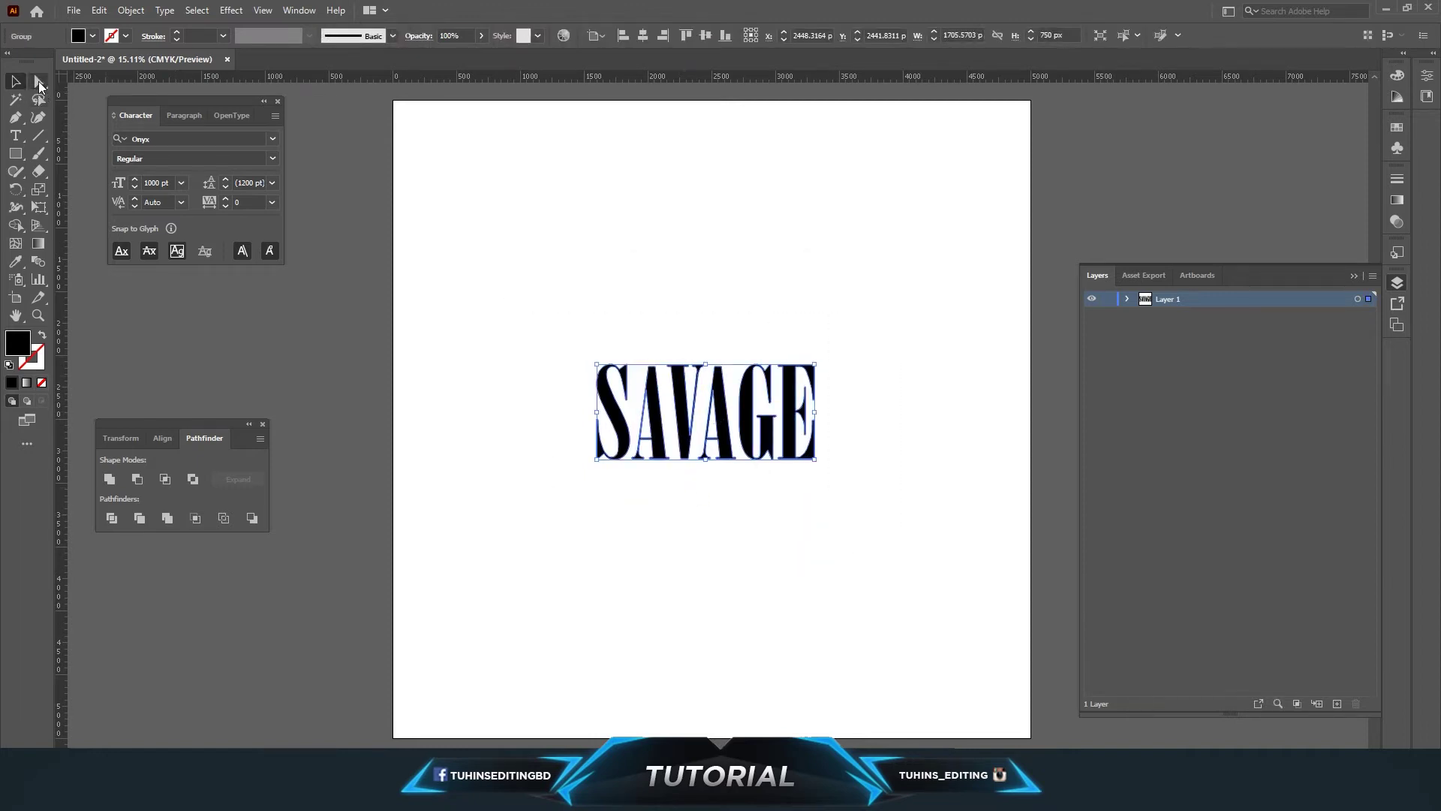
left_click(38, 81)
left_click(548, 395)
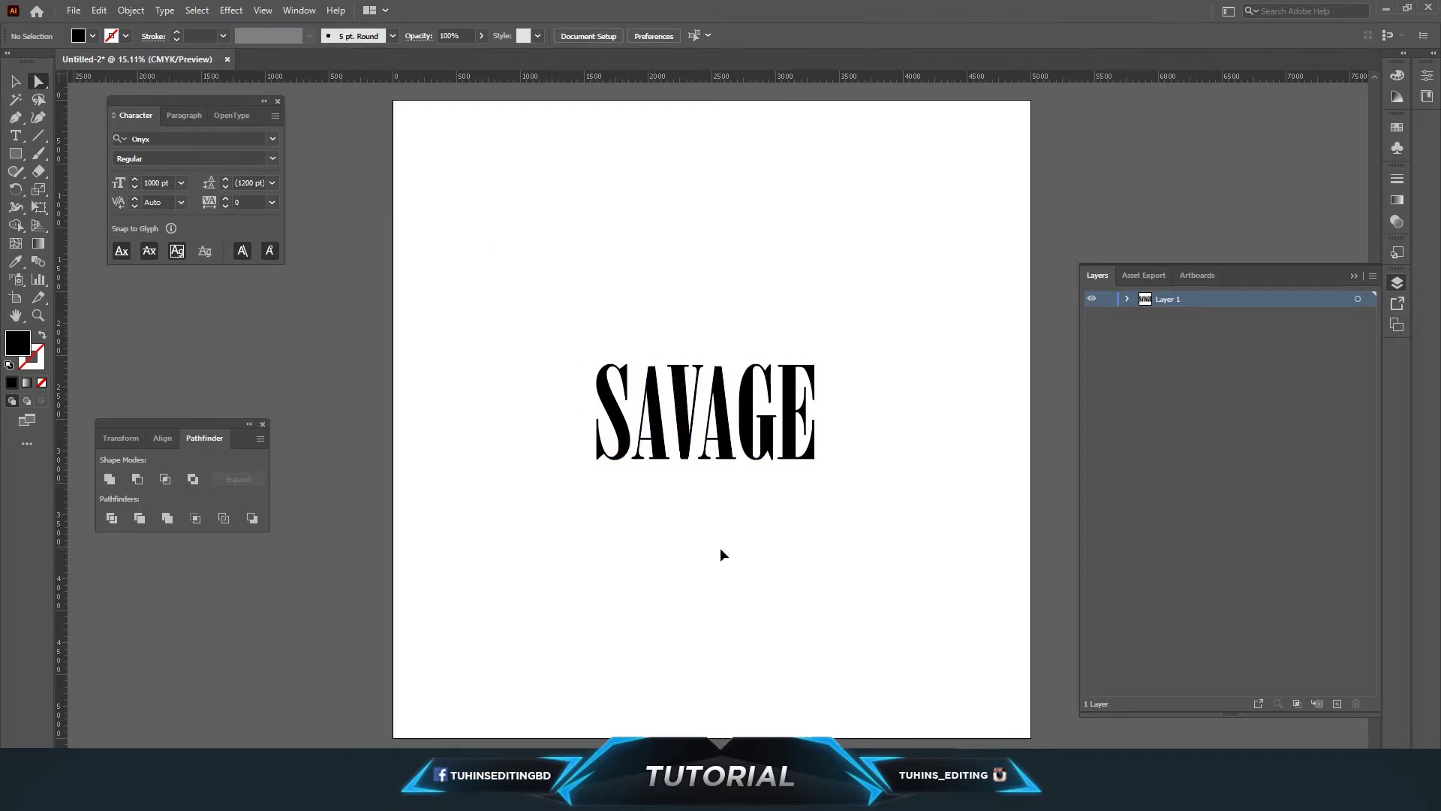
key("ctrl+equal")
key("ctrl+equal")
key("ctrl+equal")
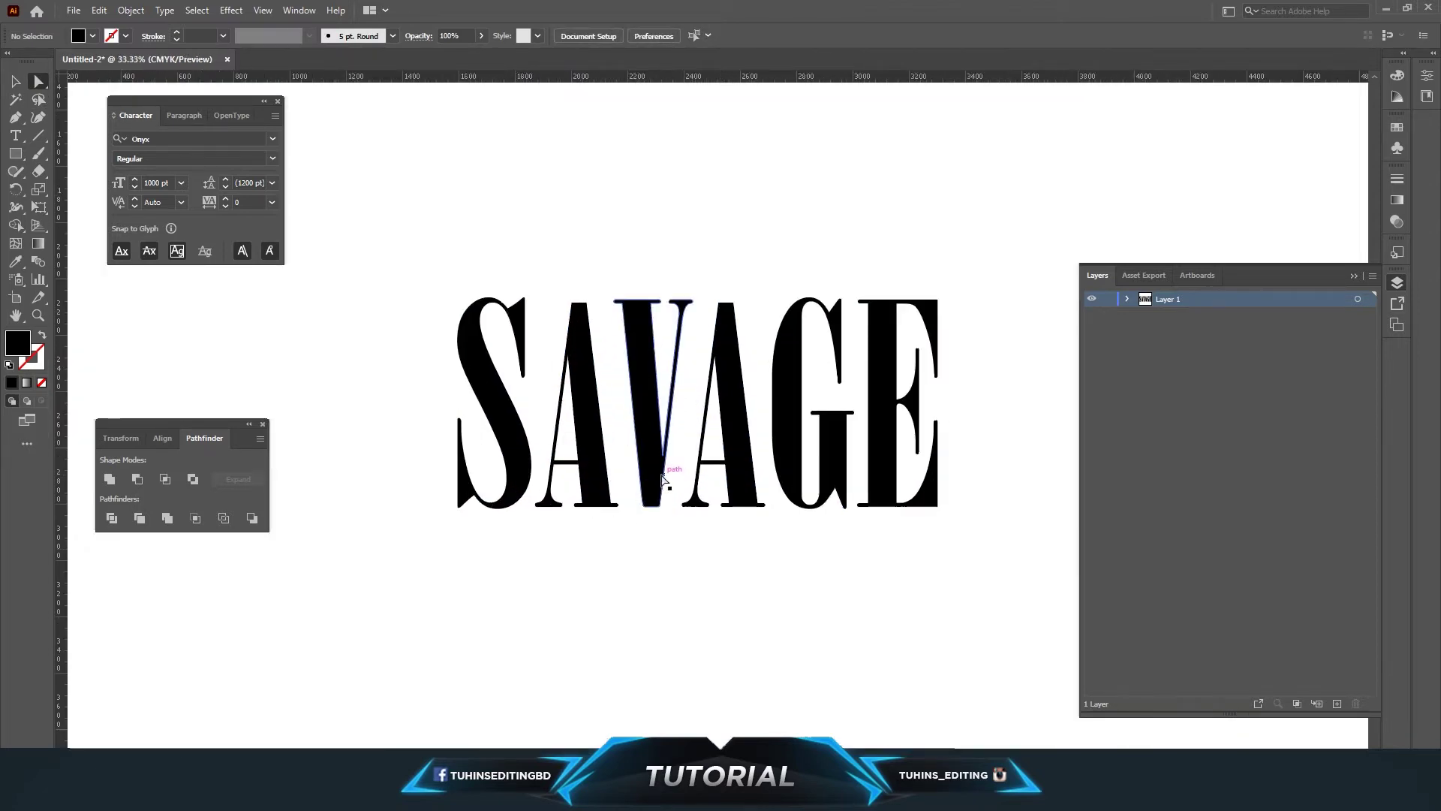
left_click_drag(499, 403, 304, 383)
left_click_drag(571, 457, 383, 494)
left_click_drag(649, 455, 418, 419)
left_click_drag(743, 443, 491, 478)
left_click_drag(793, 435, 513, 377)
left_click_drag(876, 403, 605, 426)
key("ctrl+0")
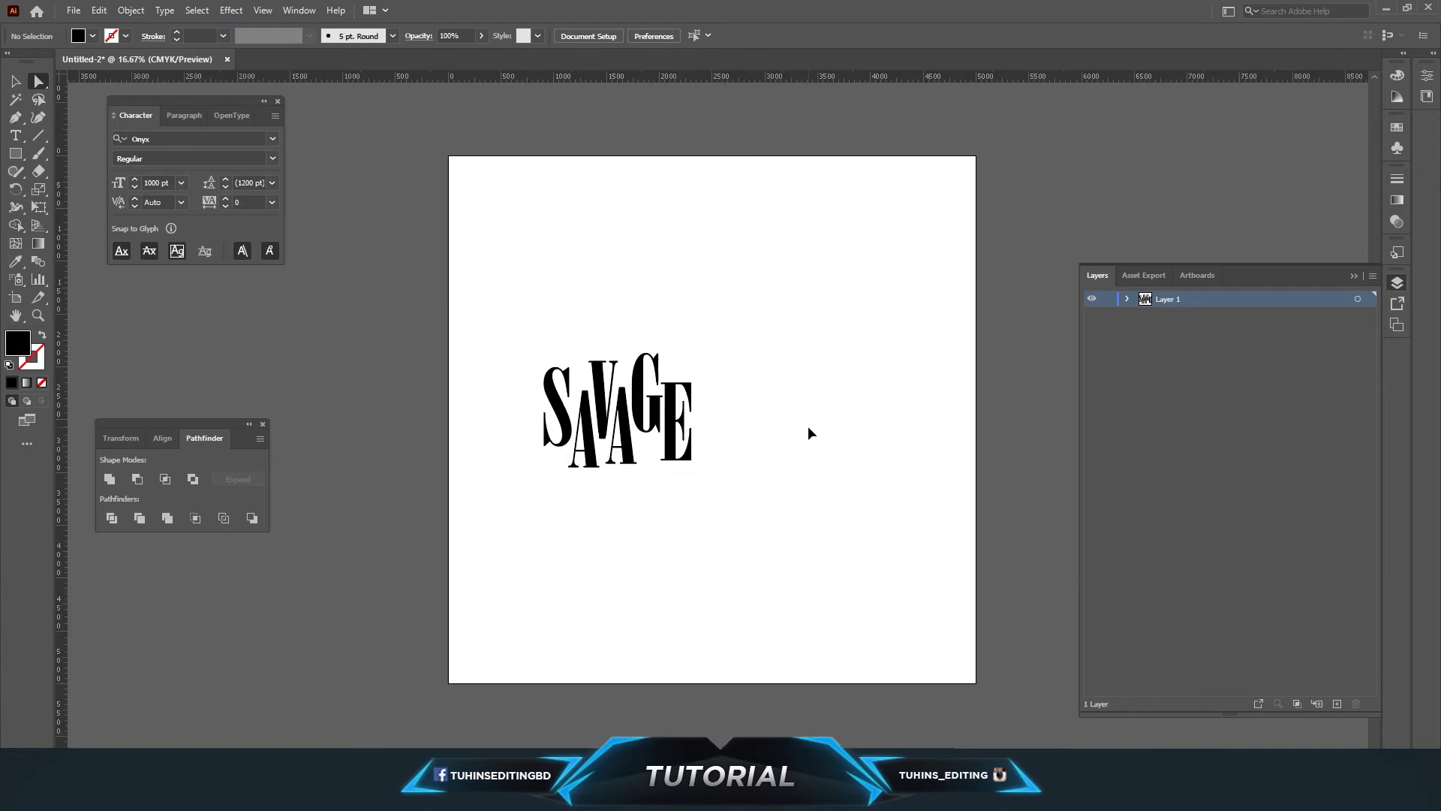
left_click_drag(492, 307, 849, 560)
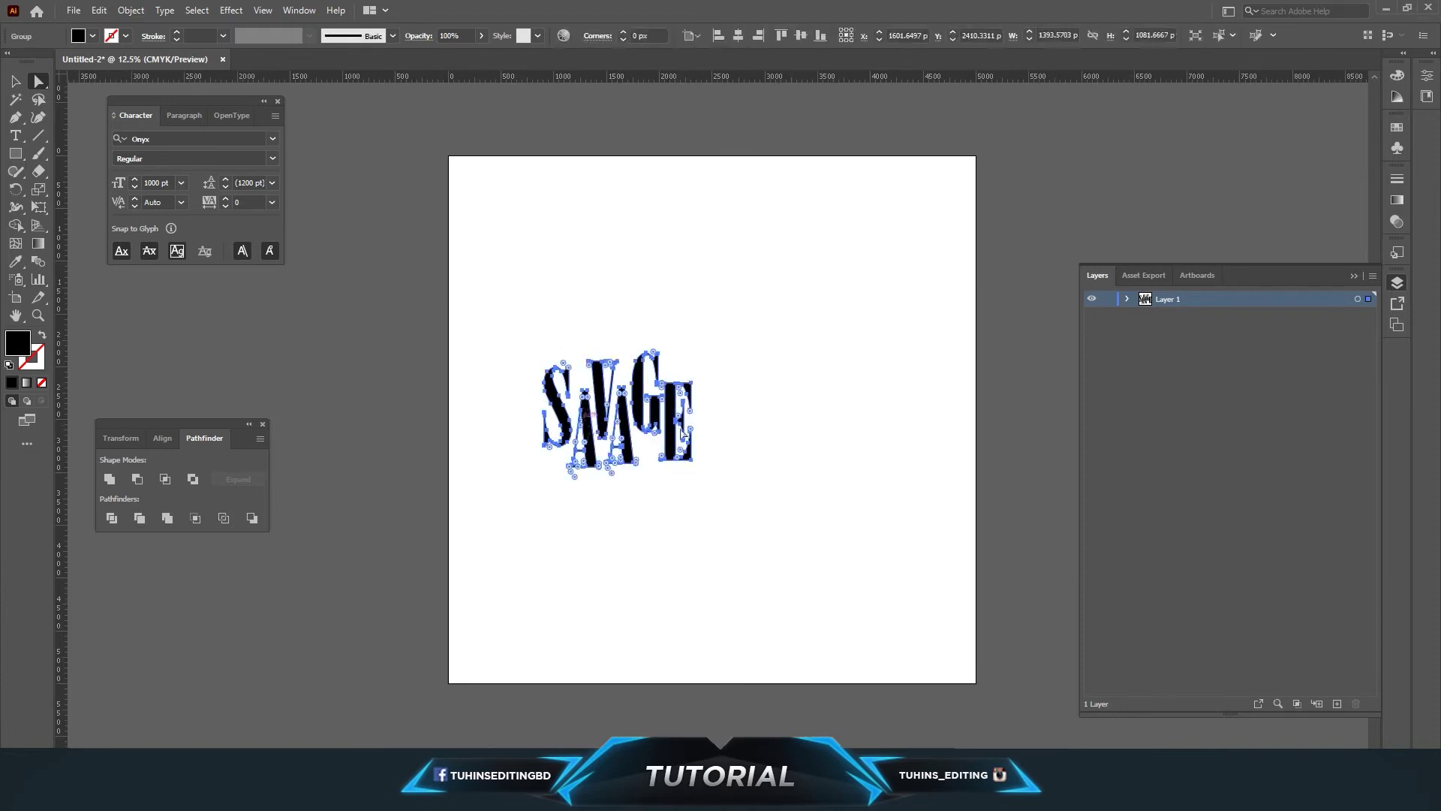
left_click(878, 443)
left_click_drag(557, 412, 553, 406)
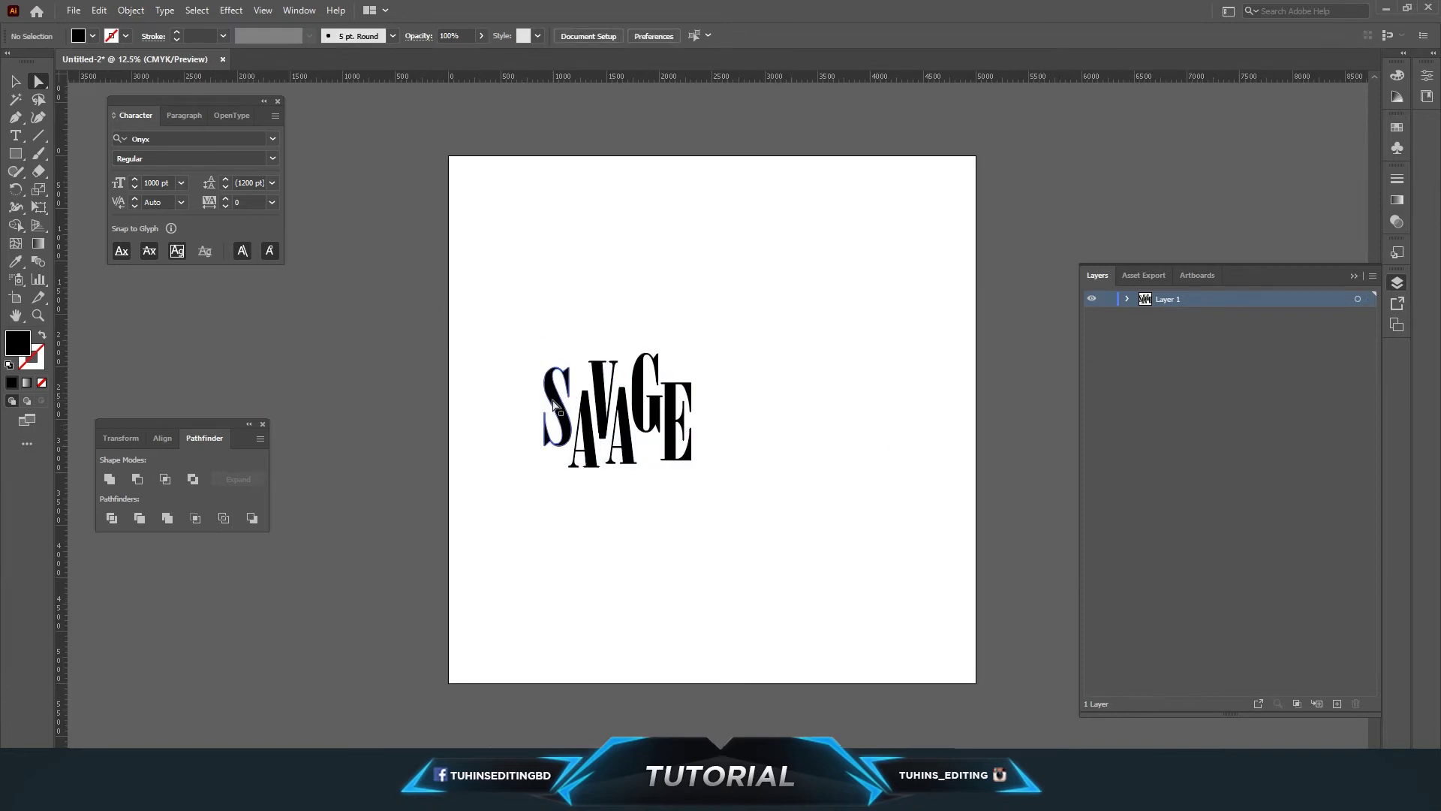
left_click(495, 304)
key("ctrl+z")
key("ctrl+z")
key("ctrl+z")
key("ctrl+z")
key("ctrl+z")
key("ctrl+z")
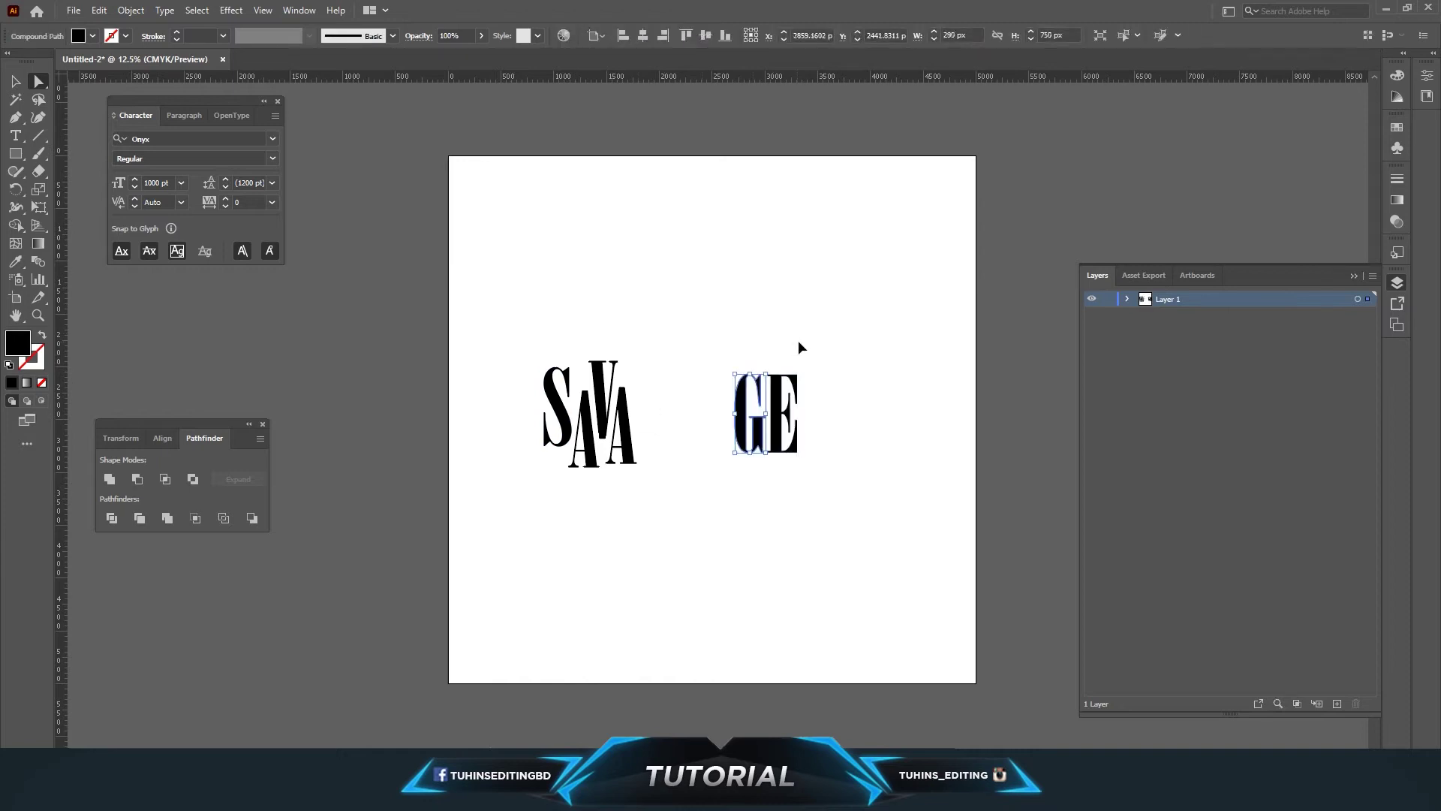
left_click_drag(521, 319, 956, 553)
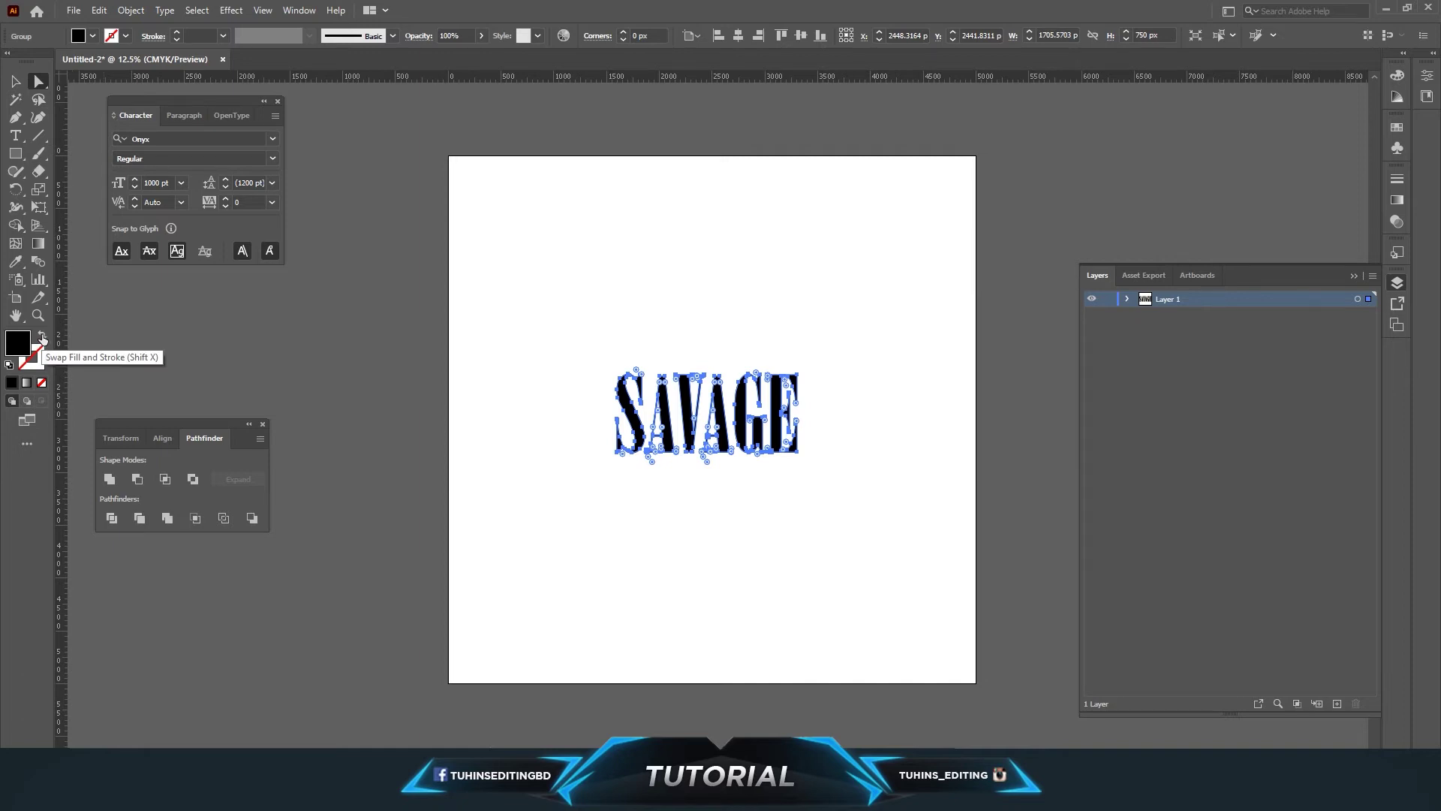
Swap the letters' fill and stroke and raise the stroke weight to 7 pt
left_click(42, 338)
left_click(635, 478)
key("ctrl+a")
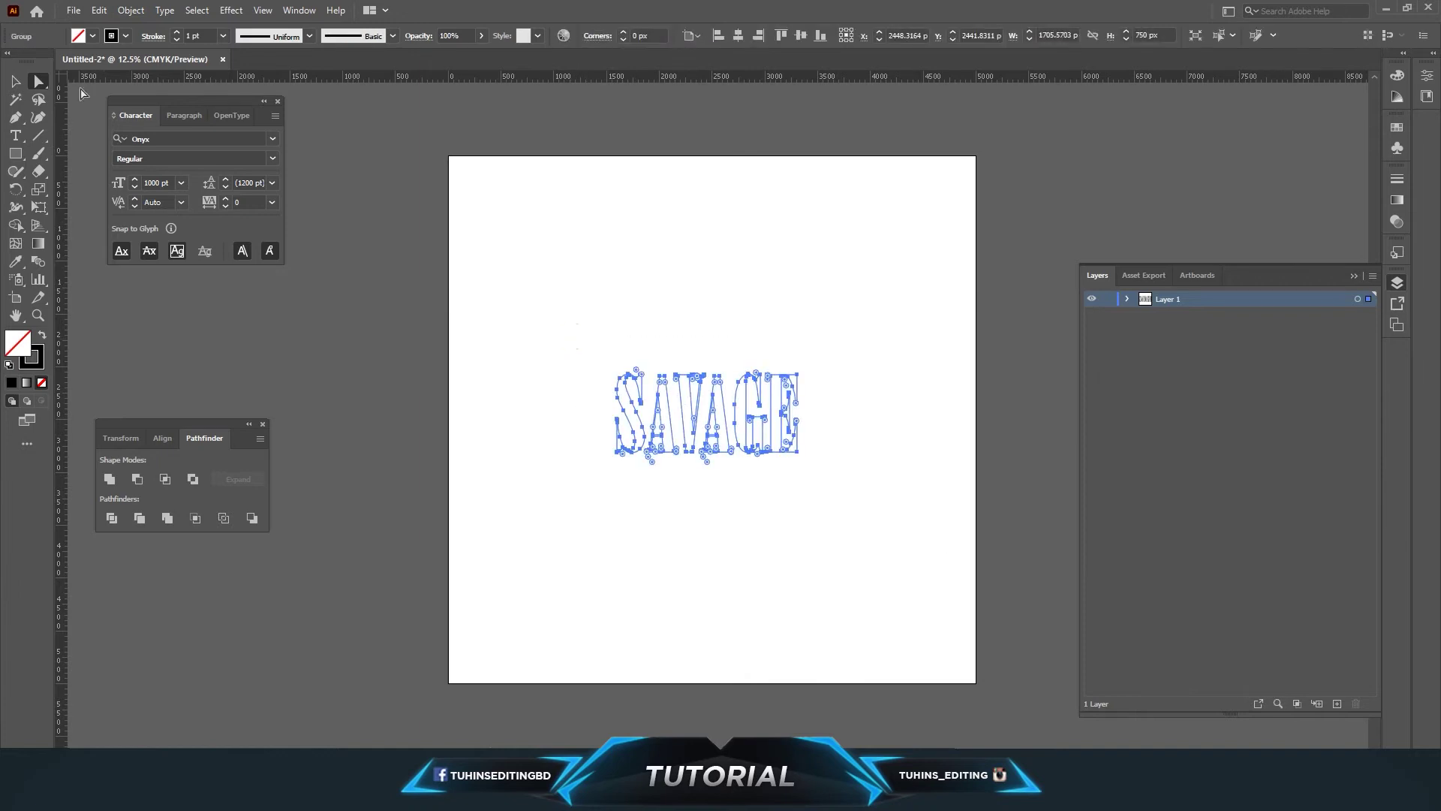
left_click(176, 32)
key("Up")
key("Up")
key("Up")
key("Up")
key("Up")
Fill all the SAVAGE letter paths with orange
left_click(845, 362)
key("ctrl+equal")
key("ctrl+equal")
key("ctrl+equal")
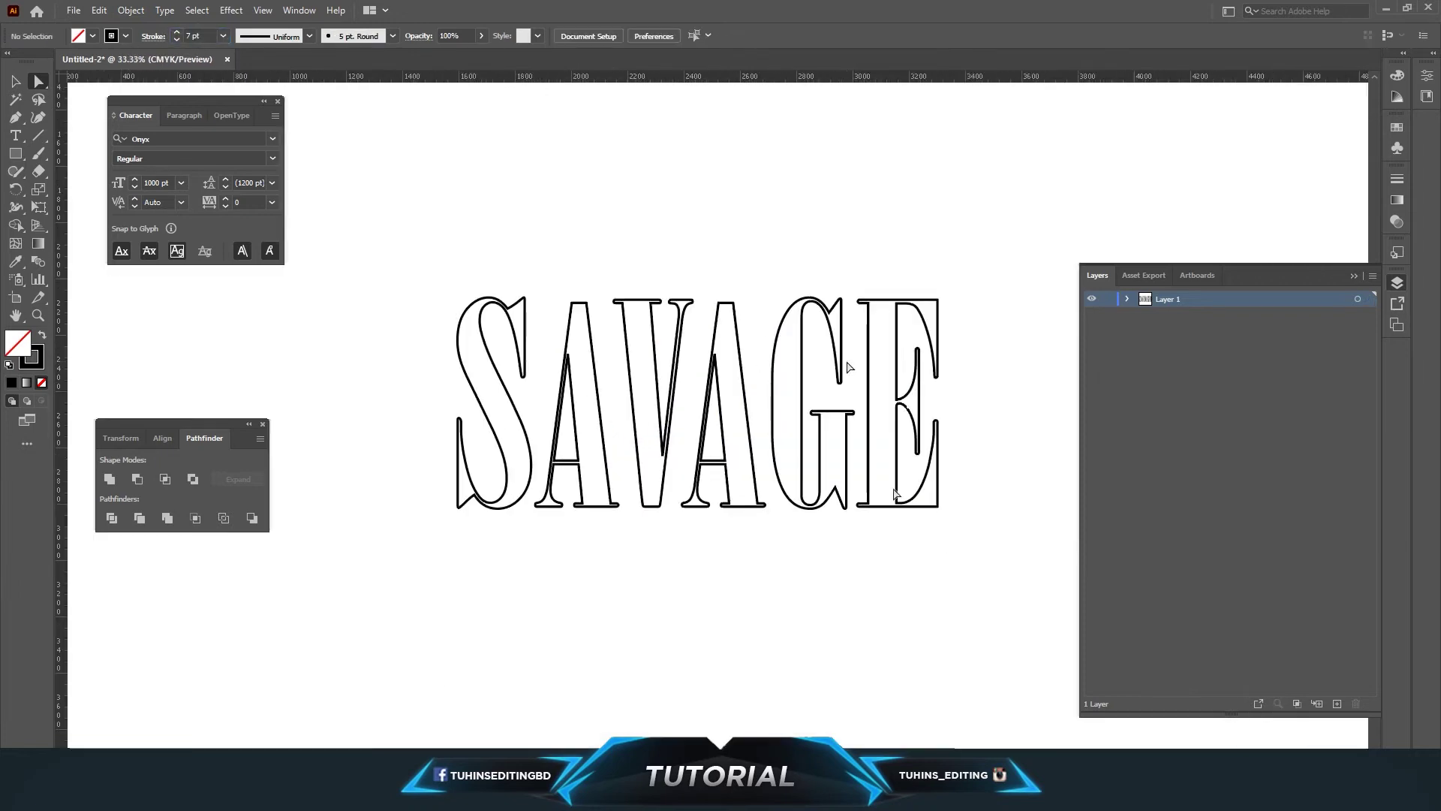
left_click(528, 607)
left_click_drag(394, 246, 1010, 605)
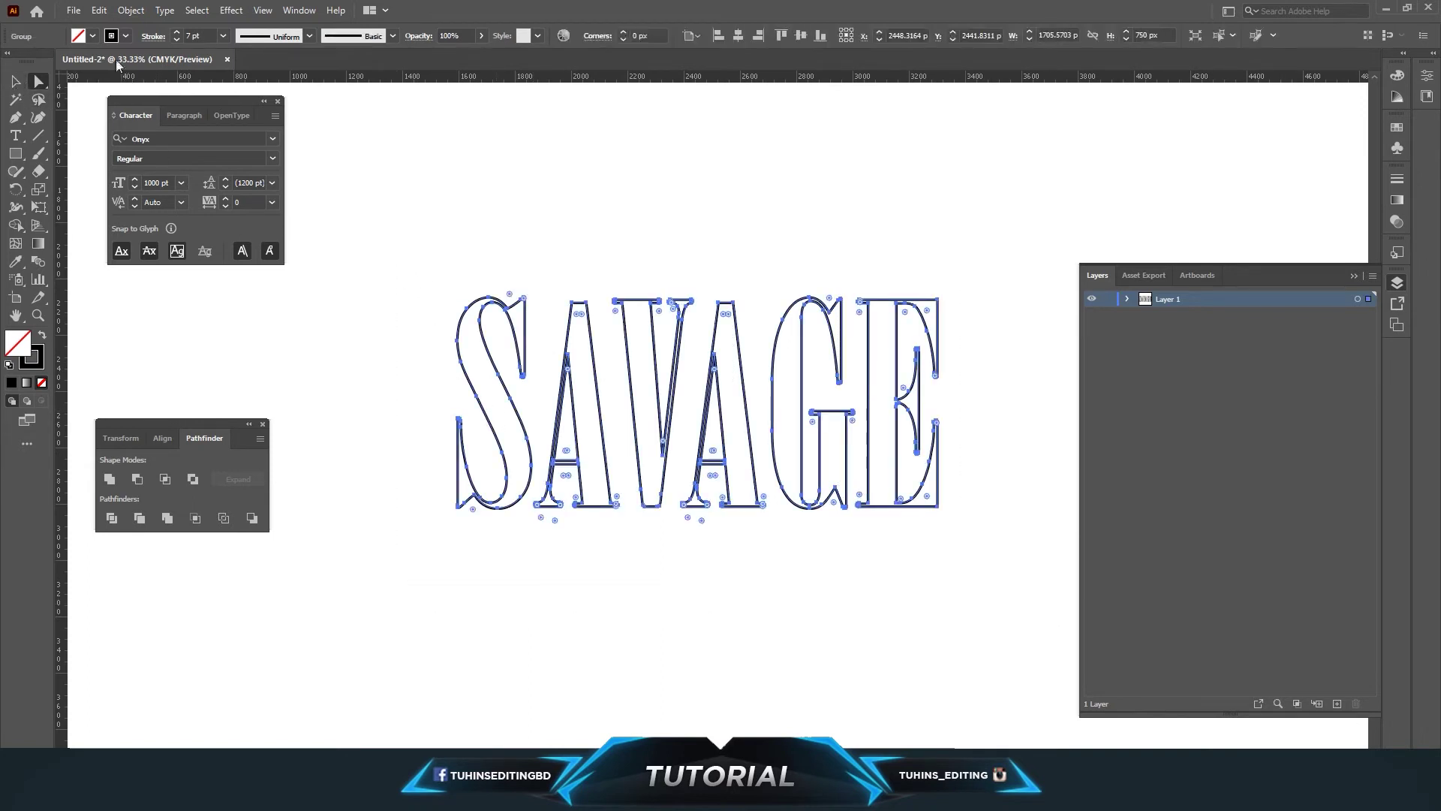
left_click(92, 36)
left_click(22, 73)
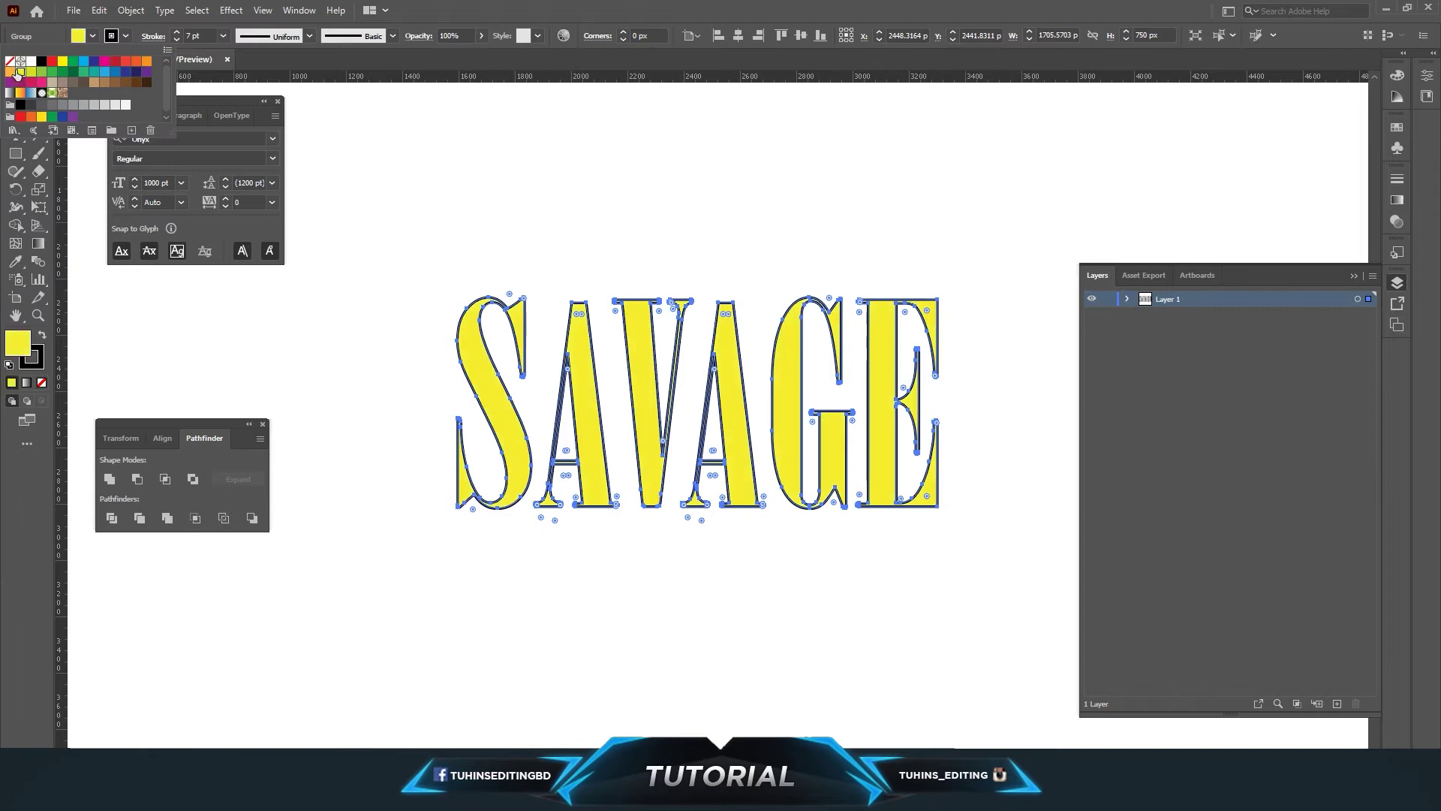
left_click(10, 72)
left_click(768, 258)
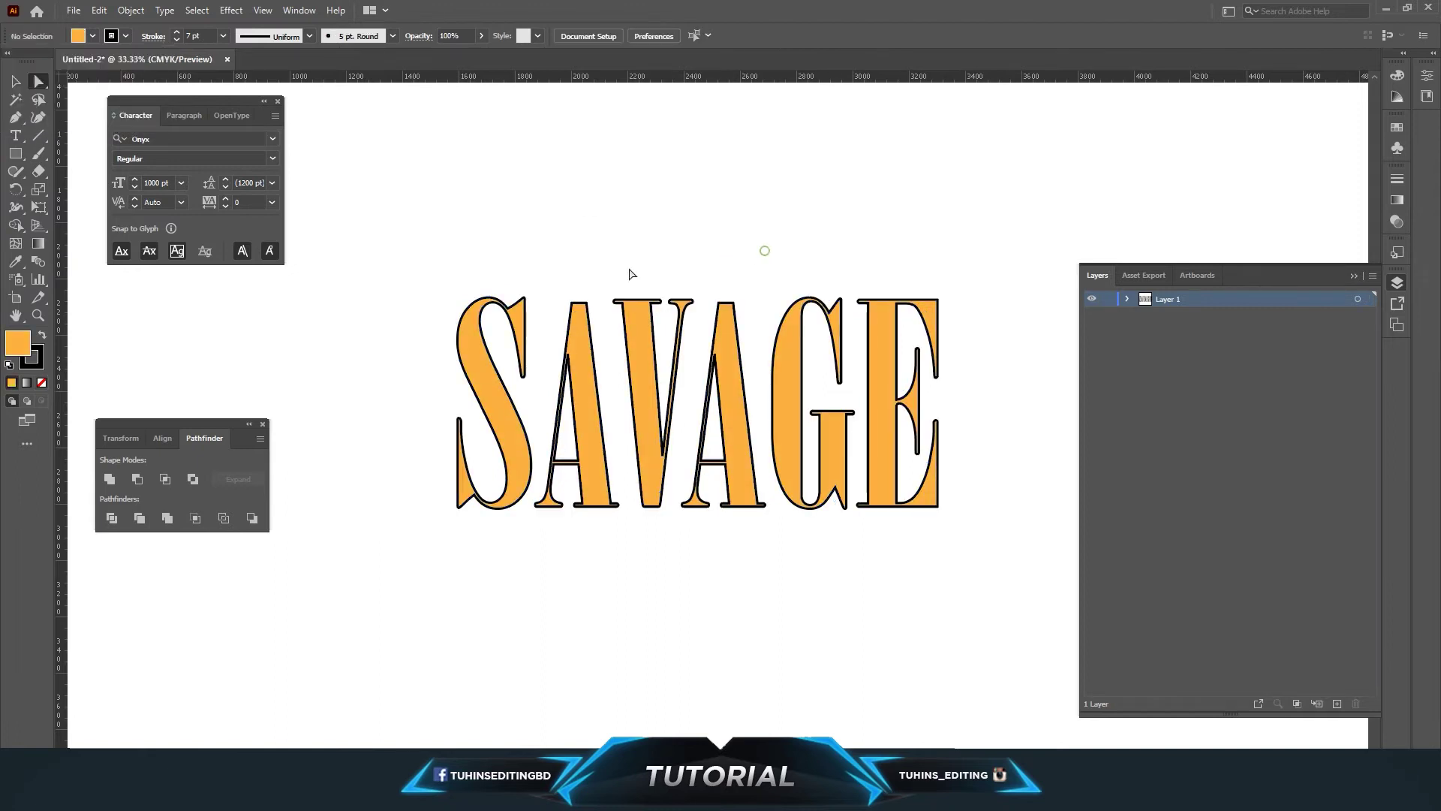
Give the SAVAGE letter outlines a red stroke
left_click_drag(428, 232, 1045, 630)
left_click(126, 36)
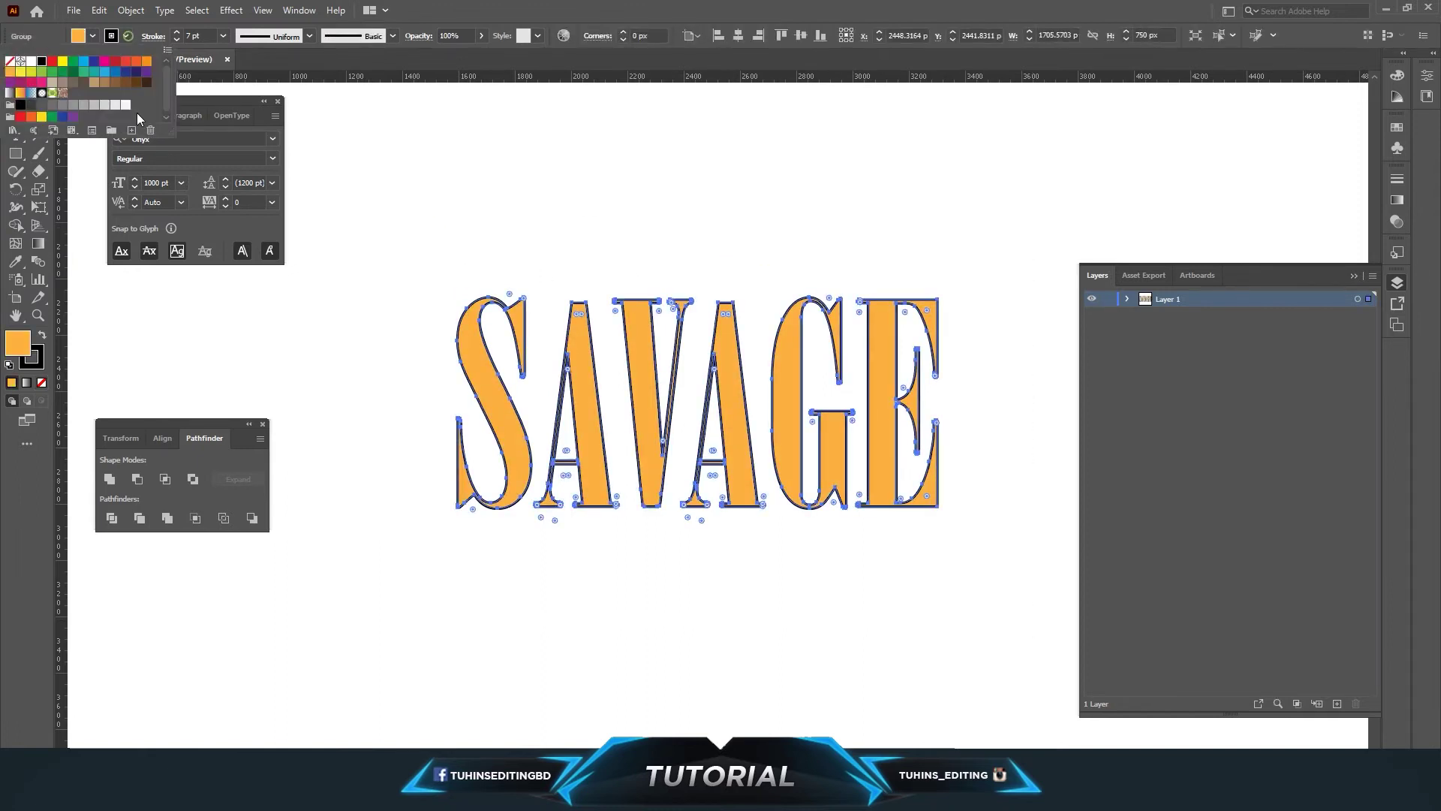
left_click(126, 63)
left_click(782, 160)
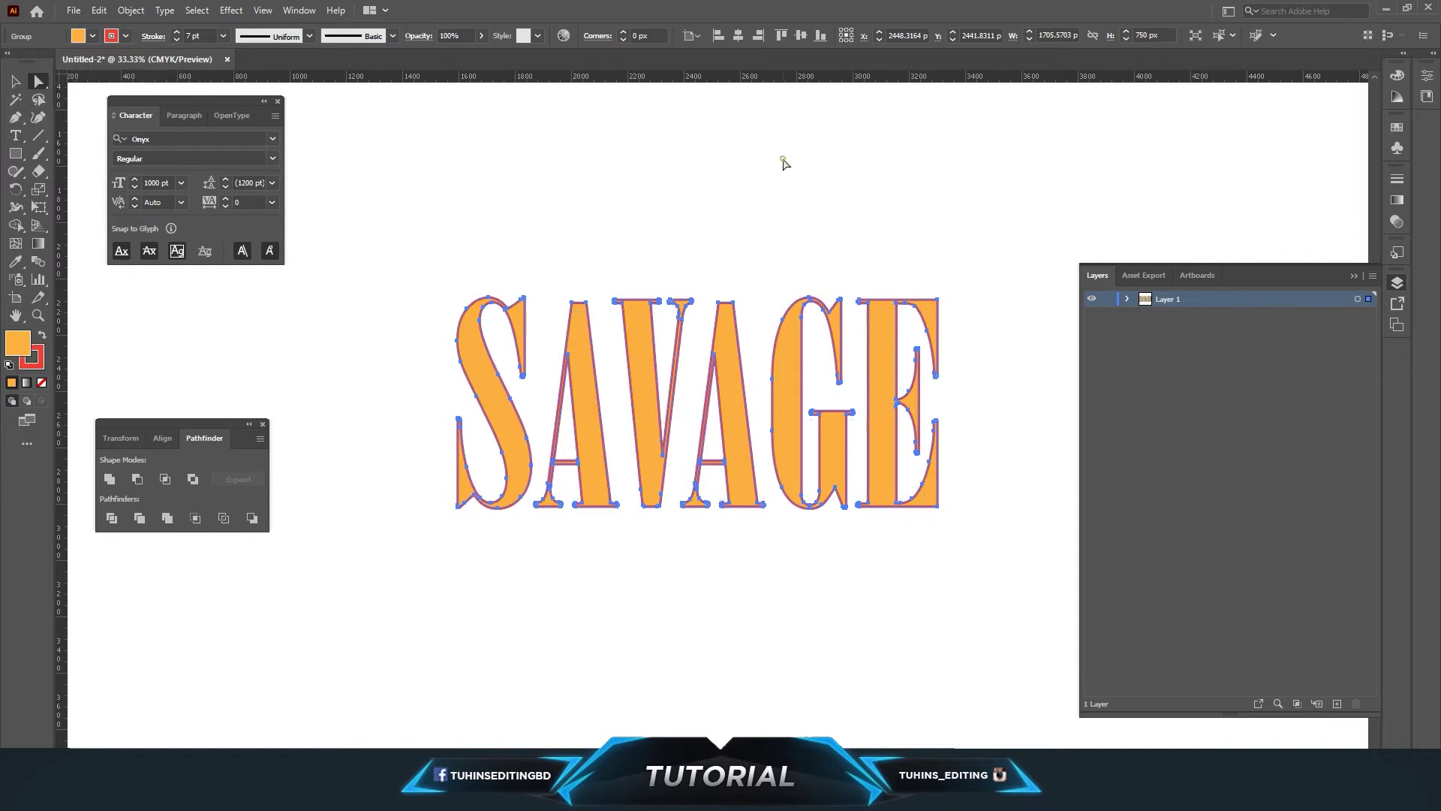
Review SAVAGE at different zoom levels and drag the S toward the artboard's top-left
key("ctrl+minus")
key("ctrl+minus")
key("ctrl+plus")
key("ctrl+plus")
key("ctrl+plus")
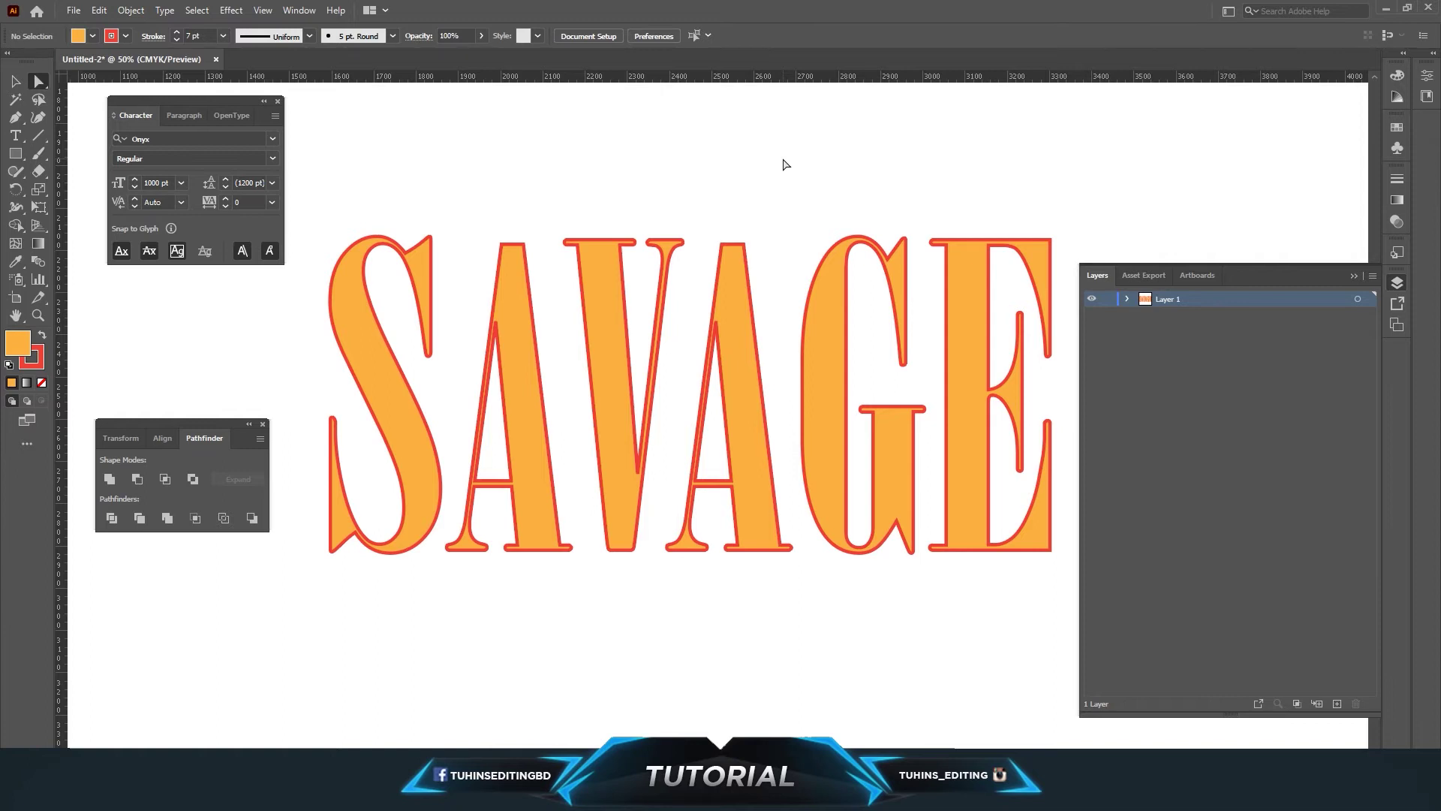
key("ctrl+minus")
key("ctrl+minus")
key("ctrl+minus")
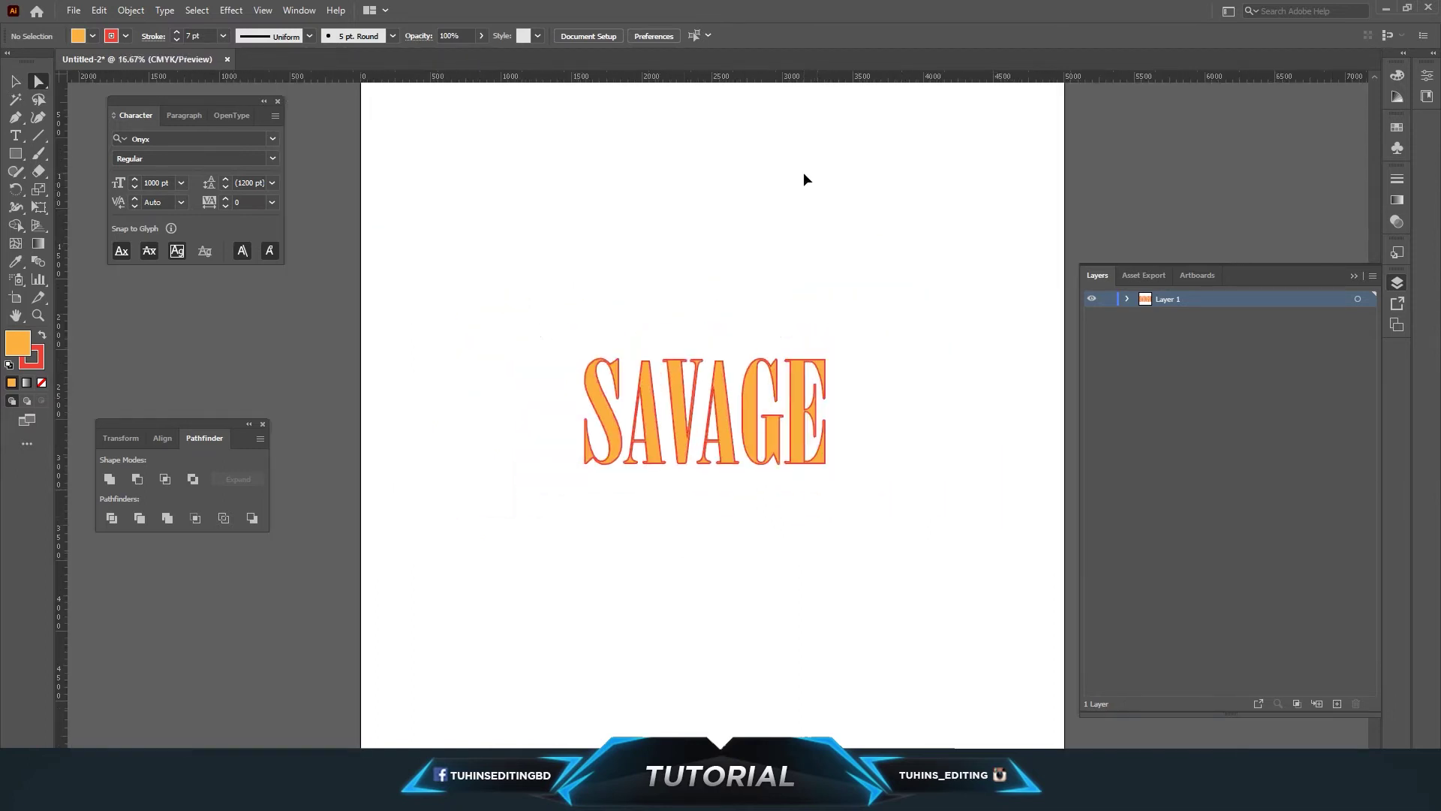
left_click_drag(479, 315, 942, 571)
left_click(917, 530)
left_click_drag(631, 446, 417, 210)
Undo the stray S move and shift the whole SAVAGE word up to the artboard top
left_click(595, 289)
key("ctrl+z")
left_click_drag(505, 287, 955, 545)
left_click_drag(751, 421, 743, 207)
left_click(794, 391)
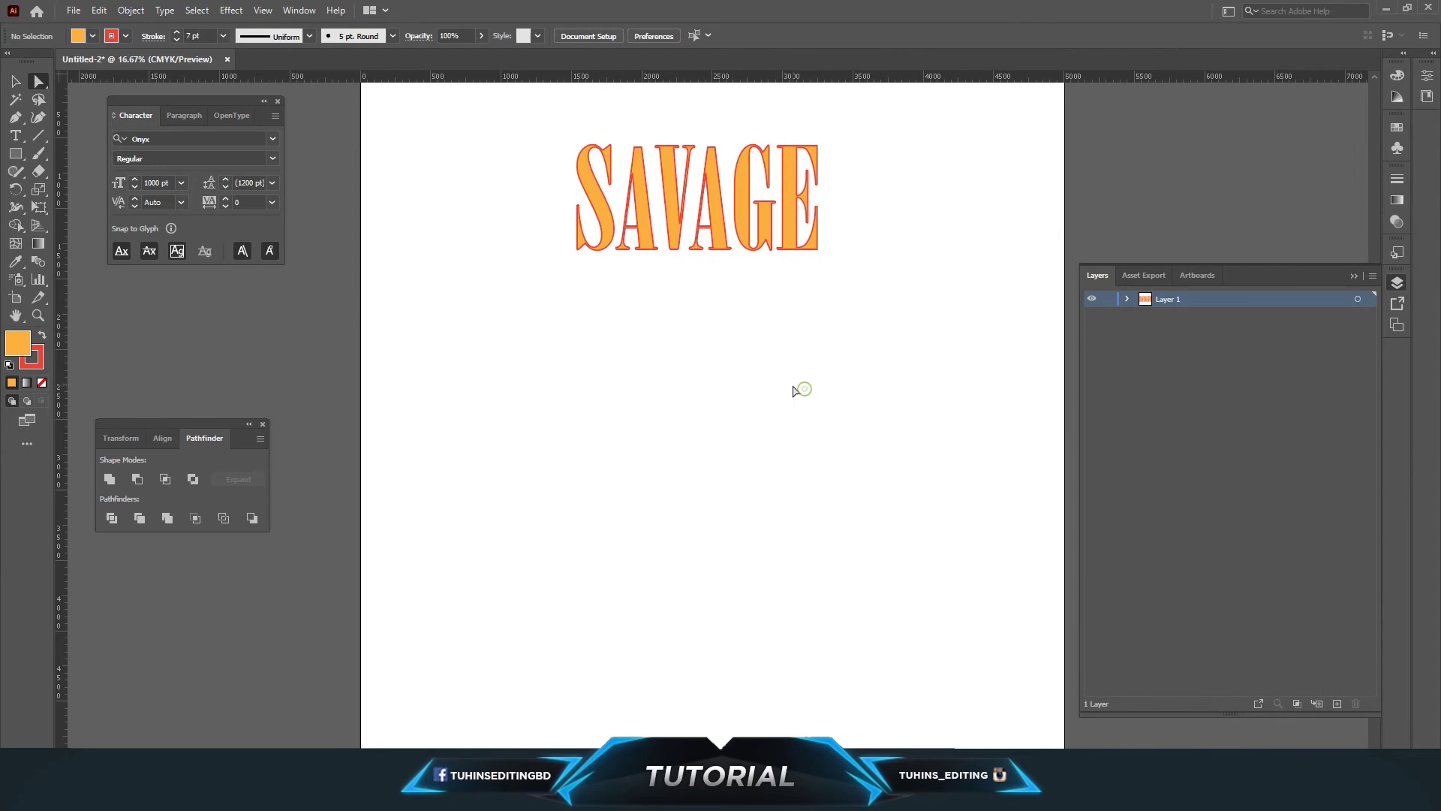
With the Type tool active, scroll the font list down toward Freestyle Script
left_click(15, 135)
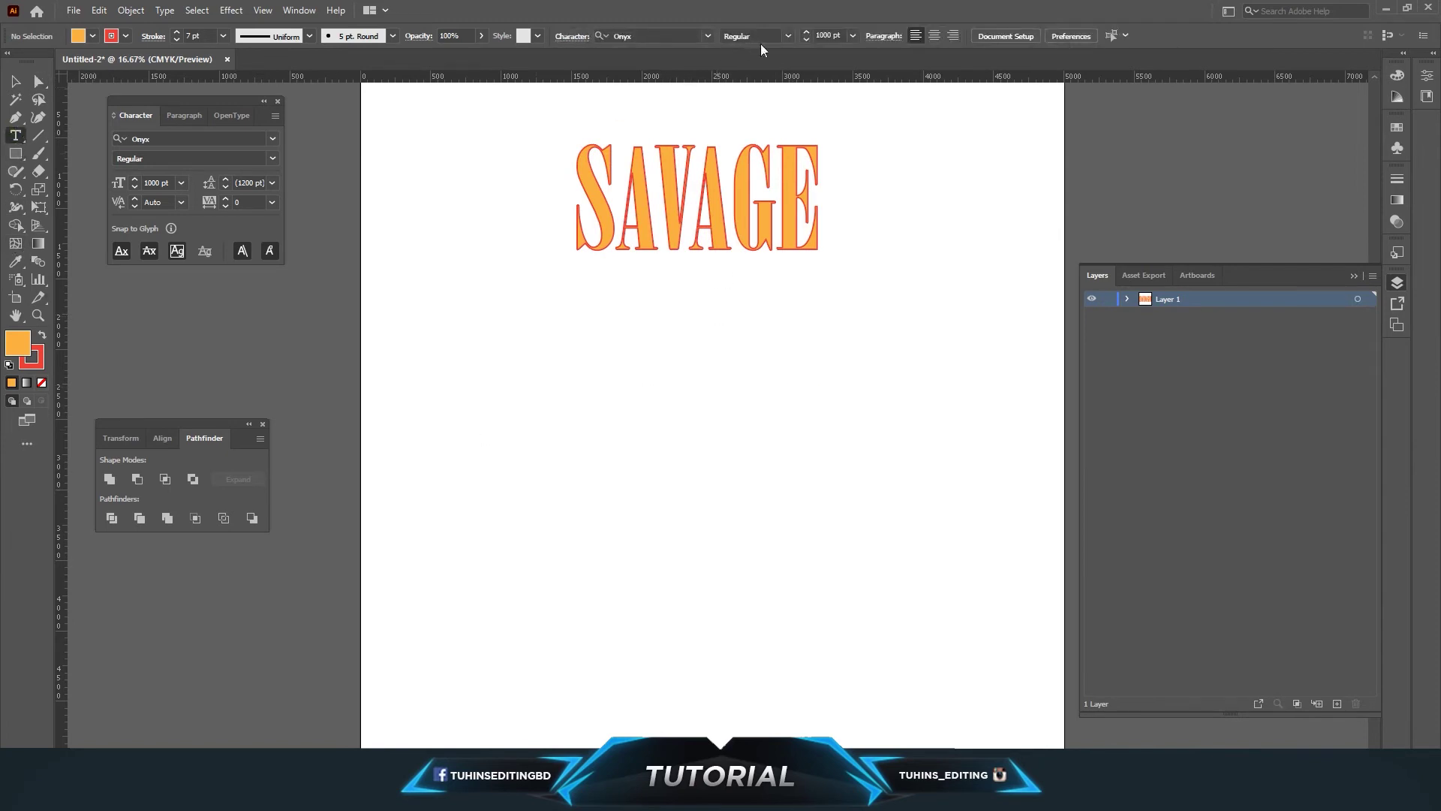
left_click(707, 36)
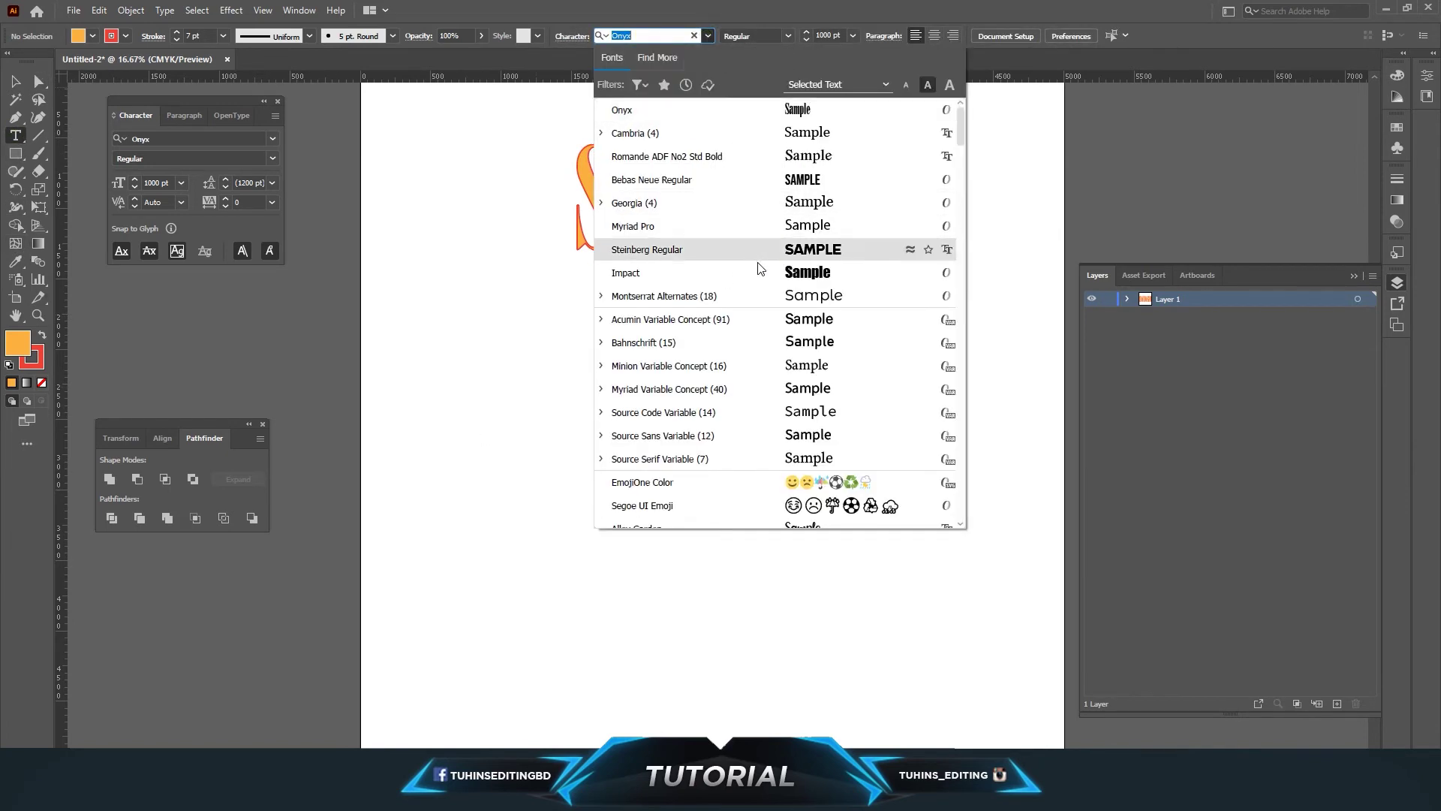
scroll(777, 299, "down", 10)
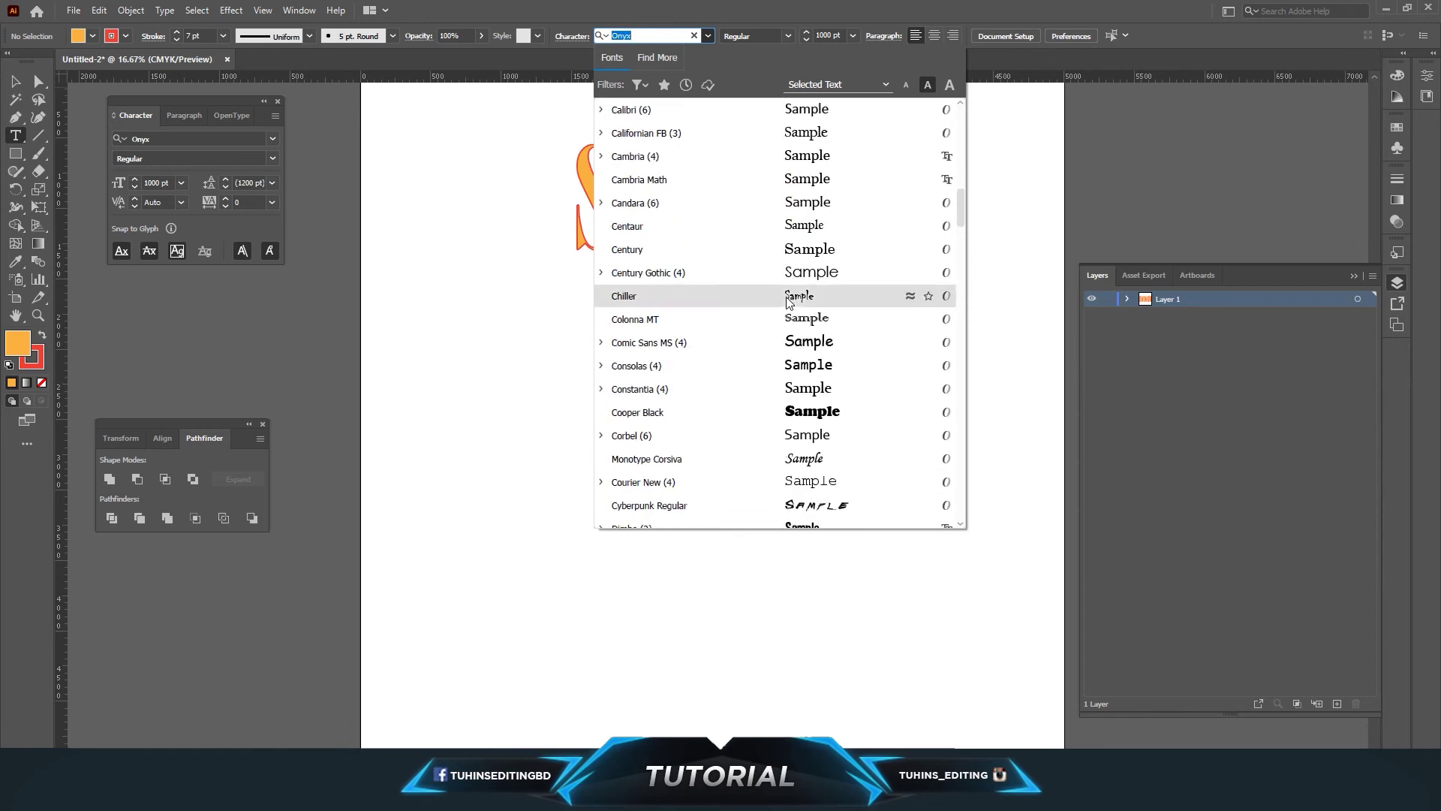
scroll(788, 304, "down", 10)
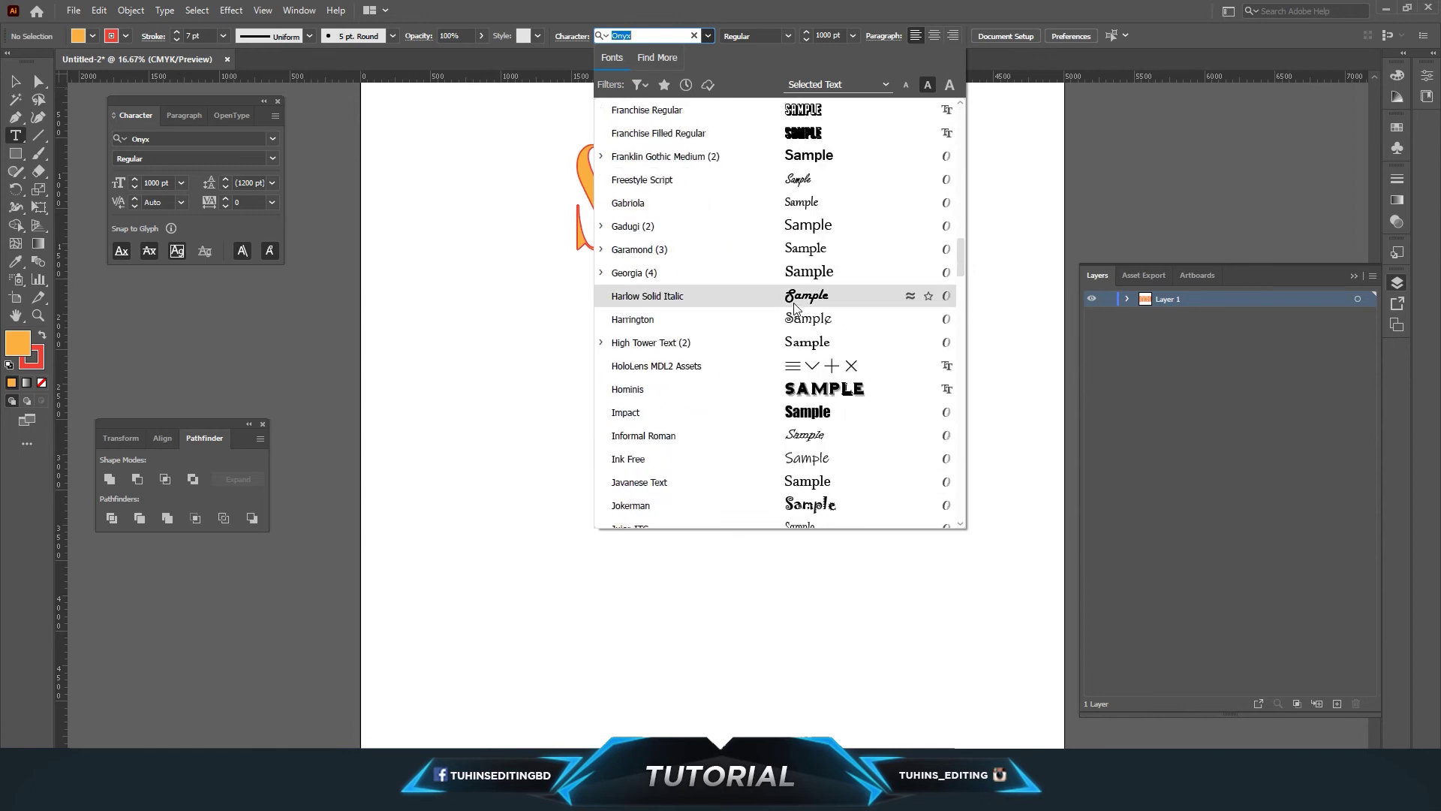
Choose Freestyle Script and place a new placeholder text object below SAVAGE
left_click(642, 179)
left_click(548, 465)
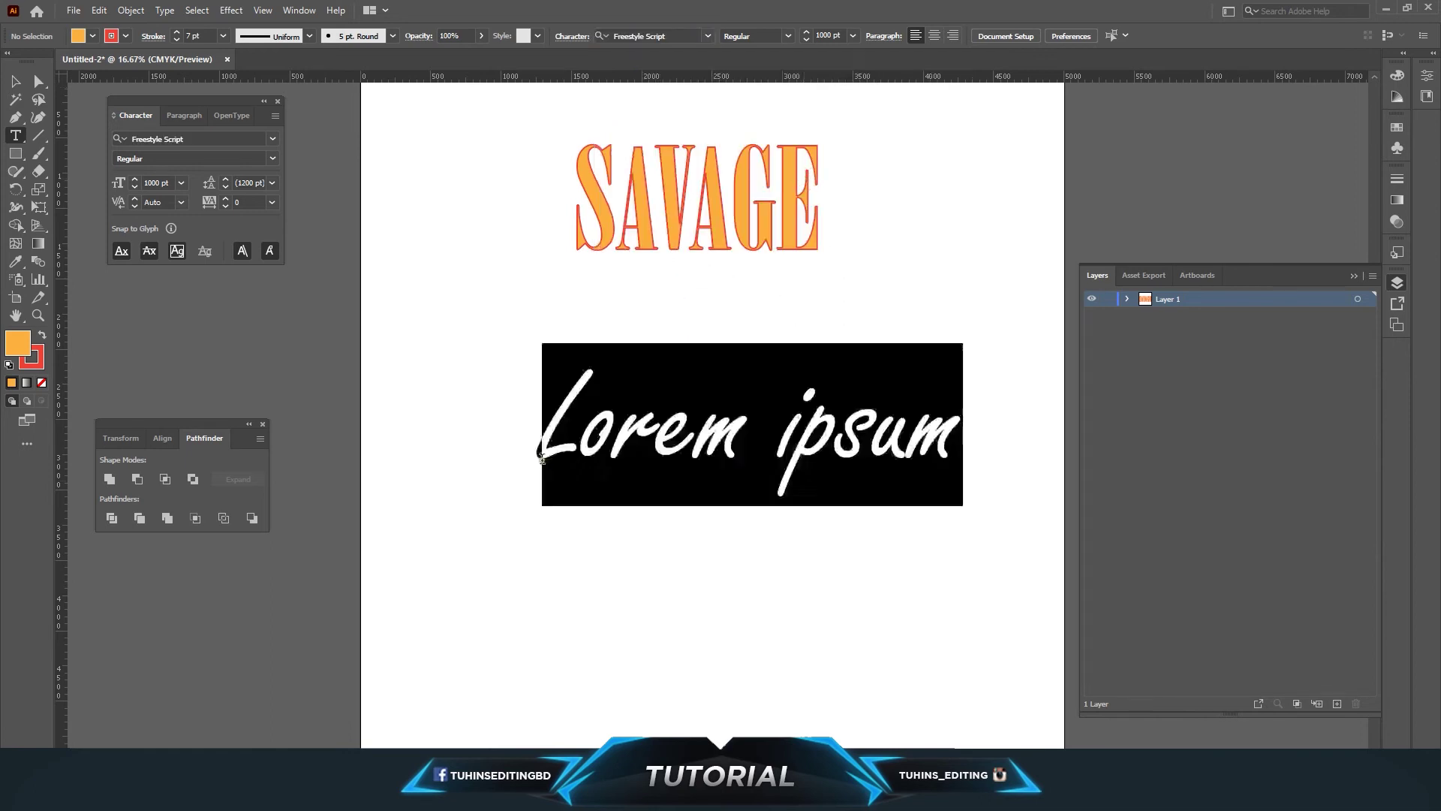
left_click(661, 515, "ctrl")
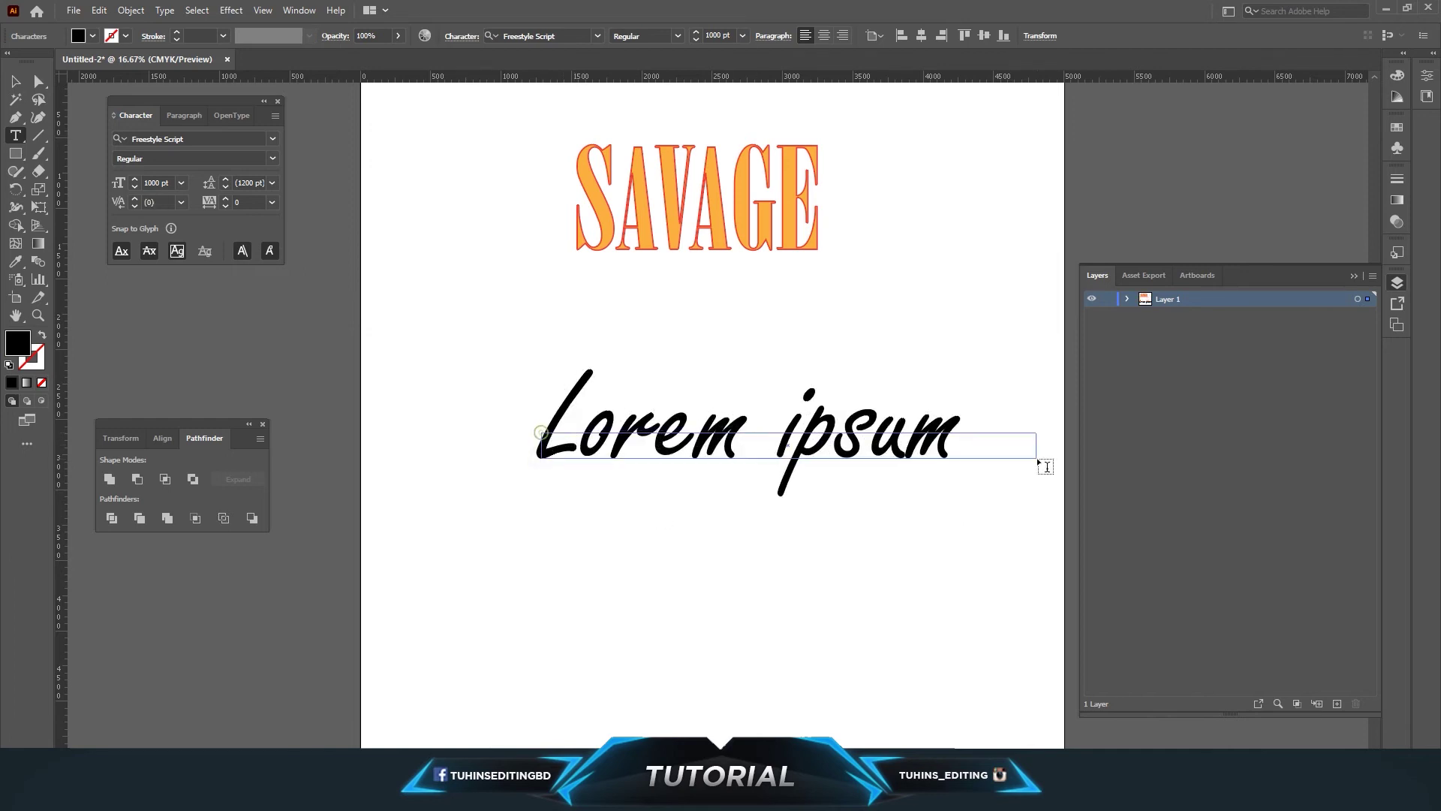
left_click(38, 80)
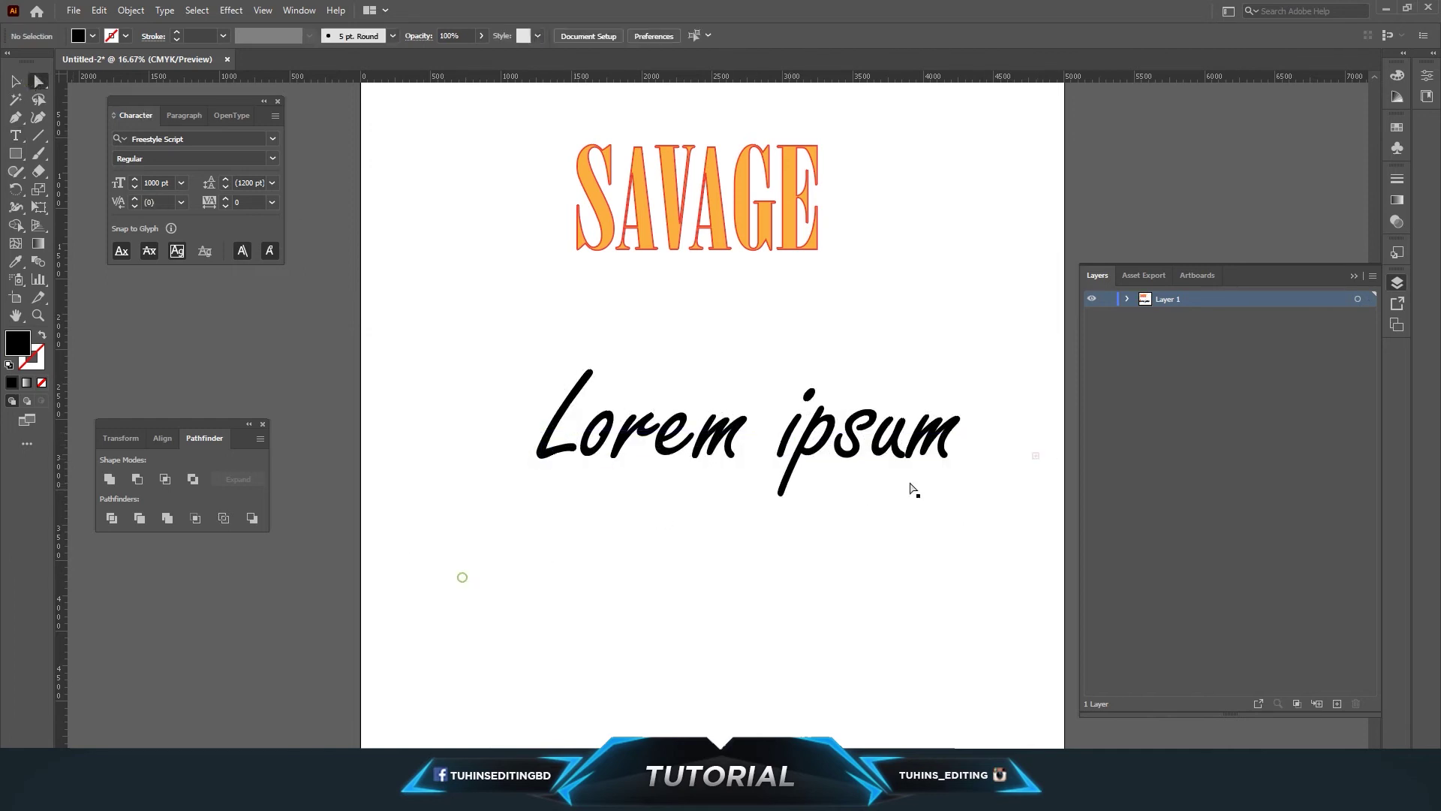
left_click_drag(992, 389, 1017, 510)
key("Delete")
left_click(873, 418)
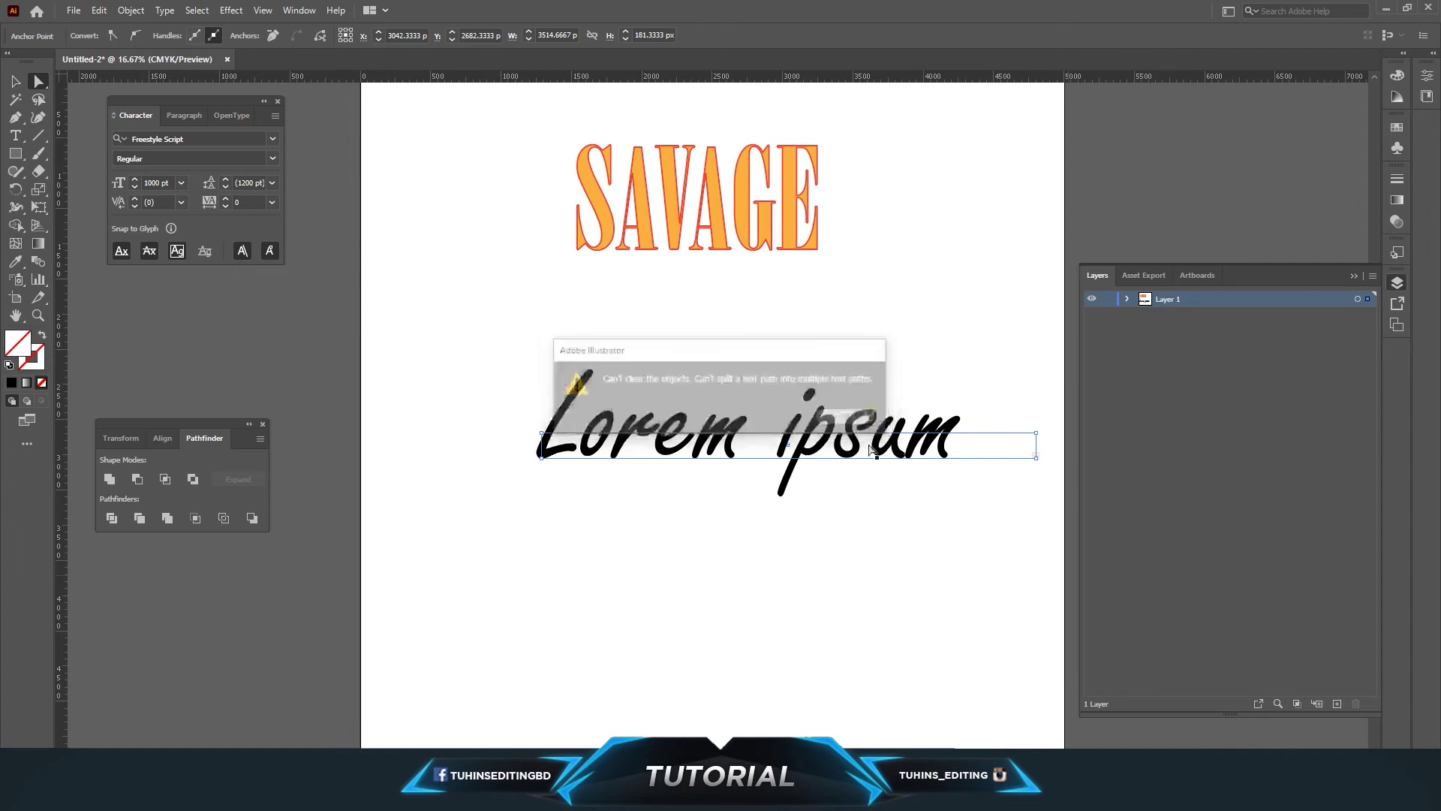
Replace the Lorem ipsum placeholder with the word Pretty
key("t")
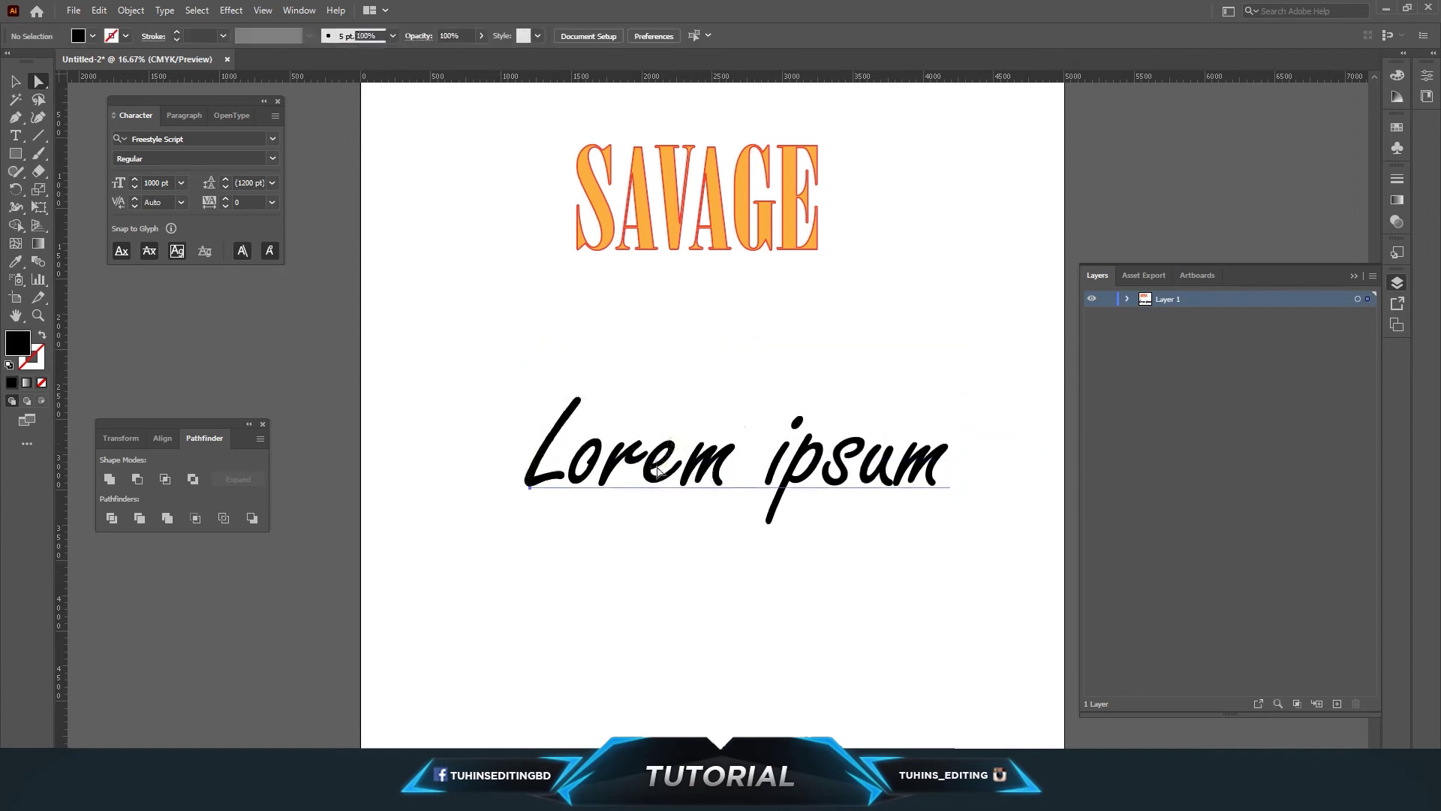
double_click(720, 460)
left_click_drag(719, 459, 989, 500)
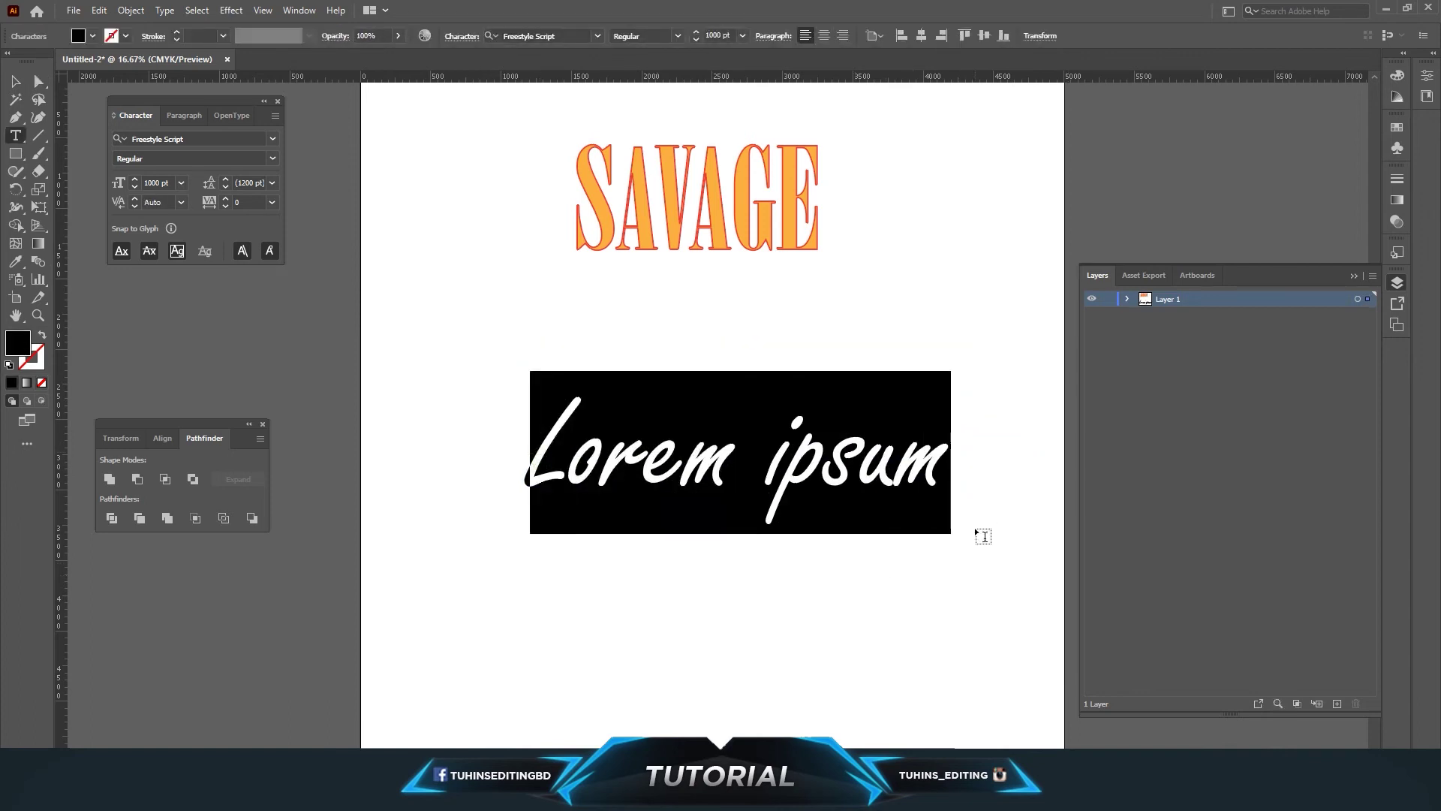
type("P")
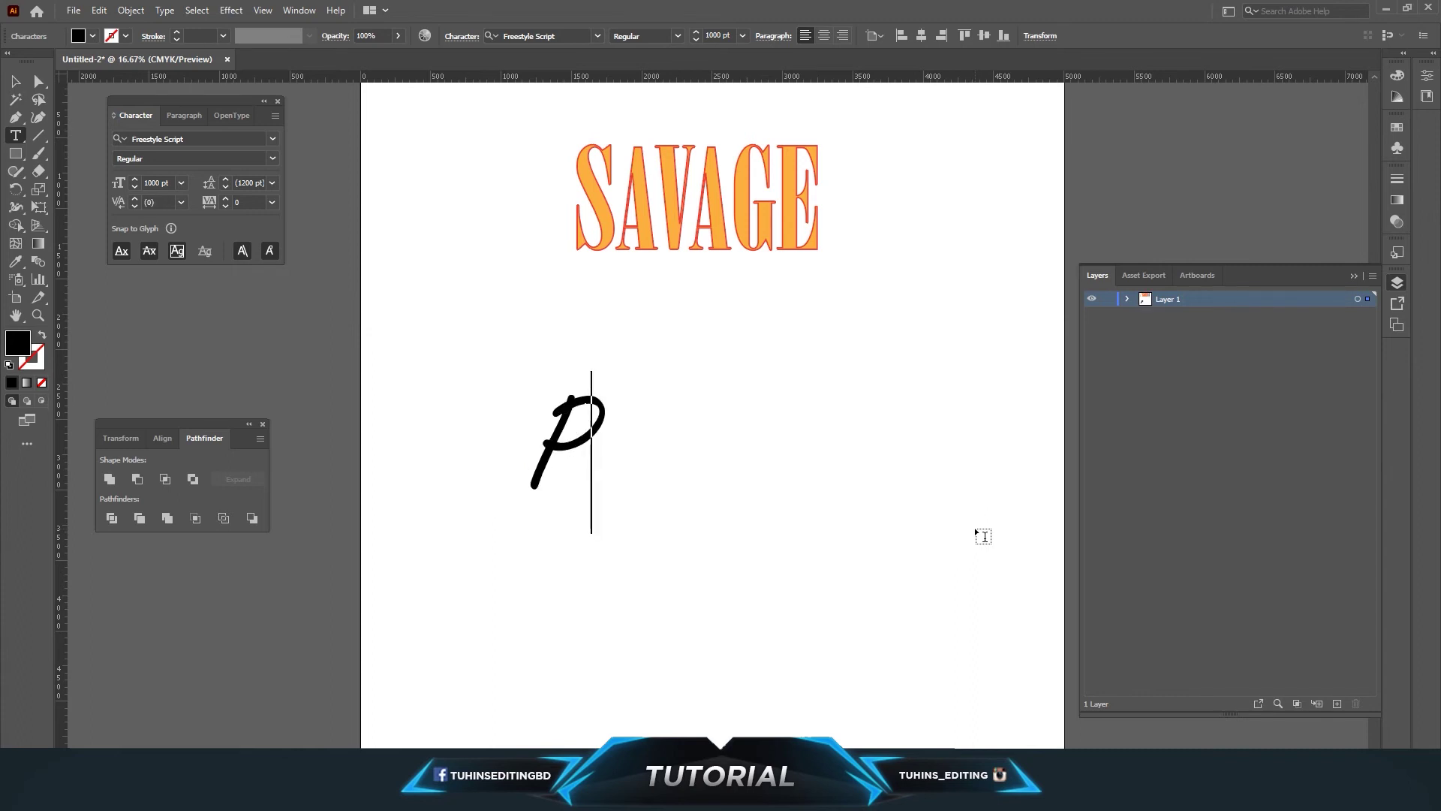
type("retty")
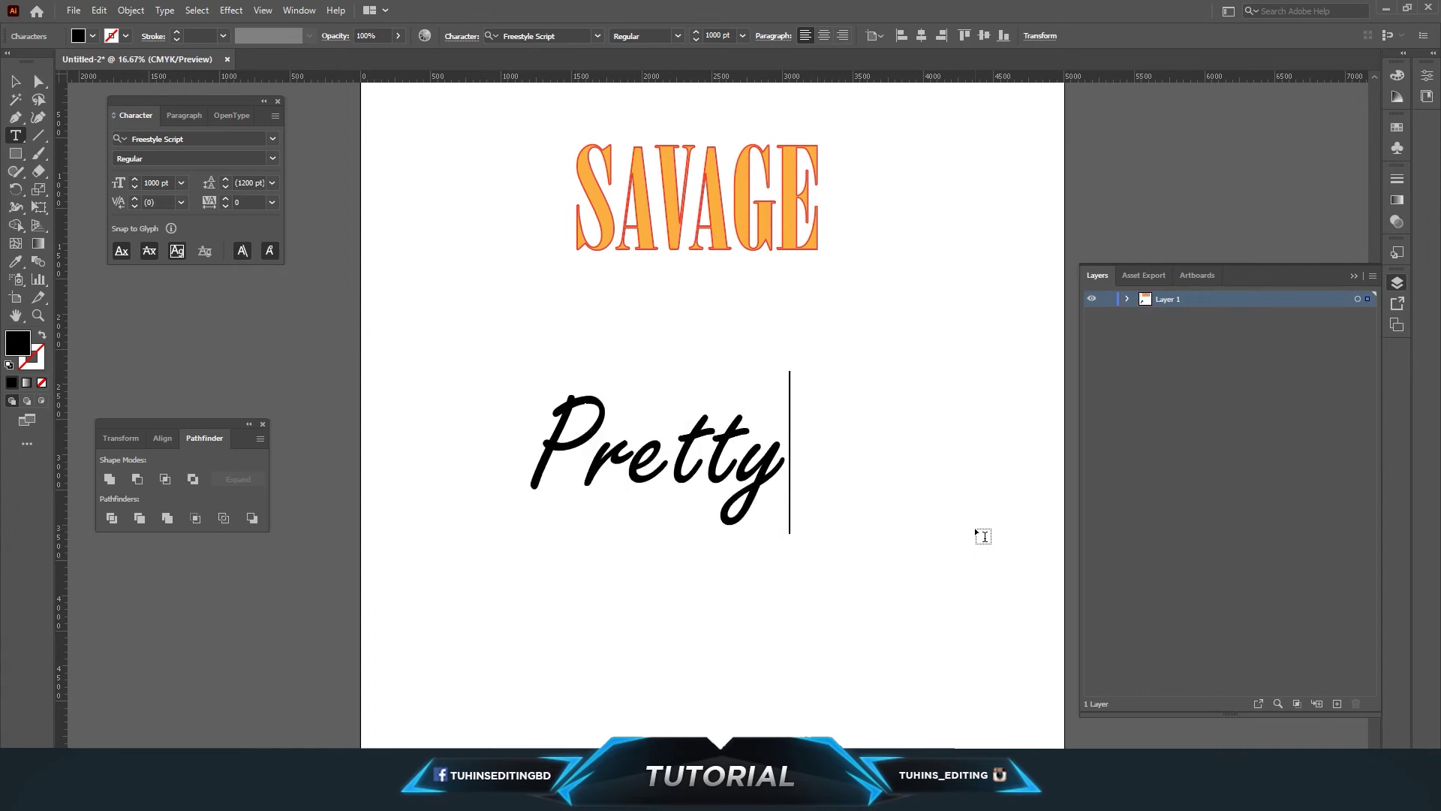
key("Escape")
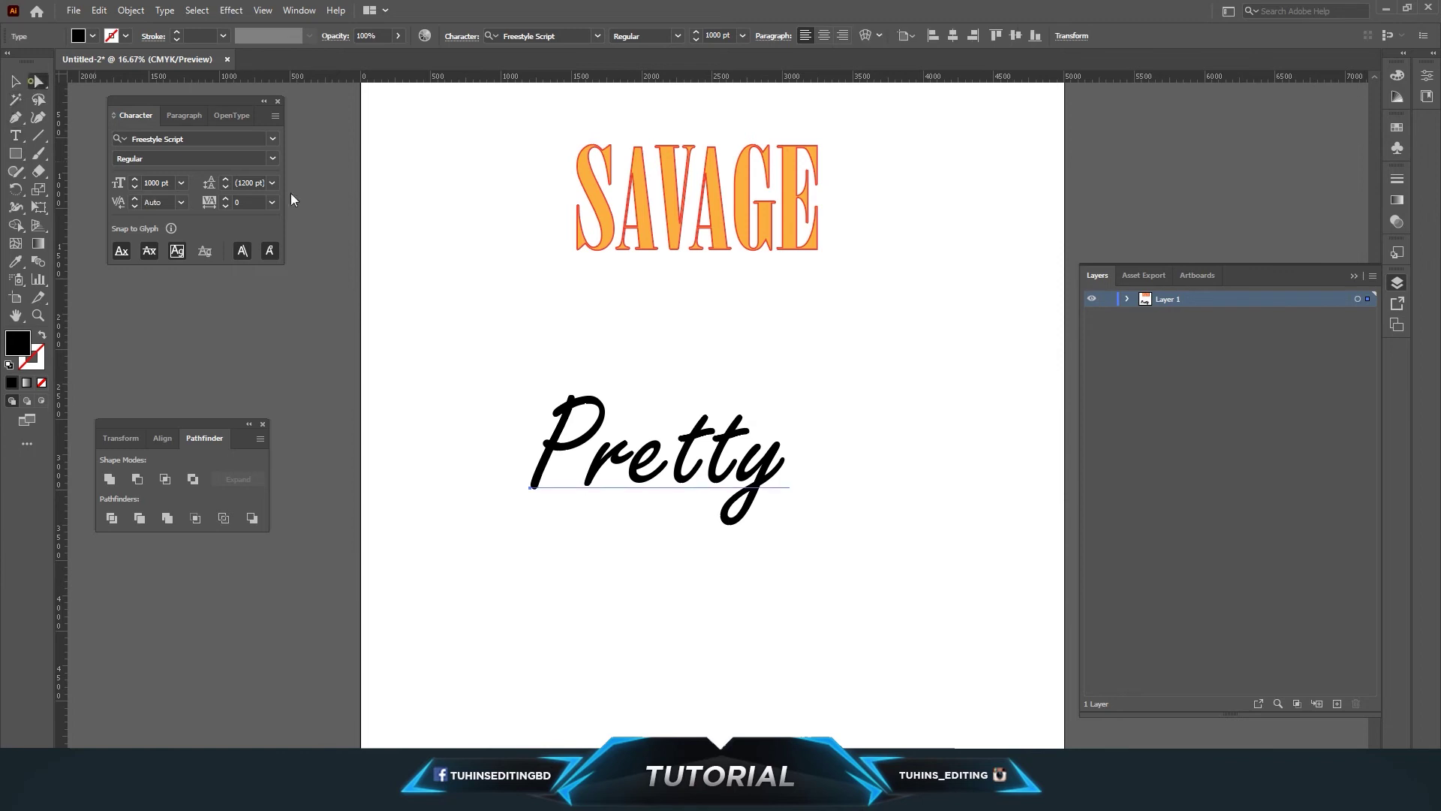
Centre Pretty under SAVAGE and expand it into outline shapes with Object and Fill
left_click(835, 357)
left_click_drag(662, 488, 696, 476)
left_click_drag(504, 354, 725, 483)
left_click(129, 14)
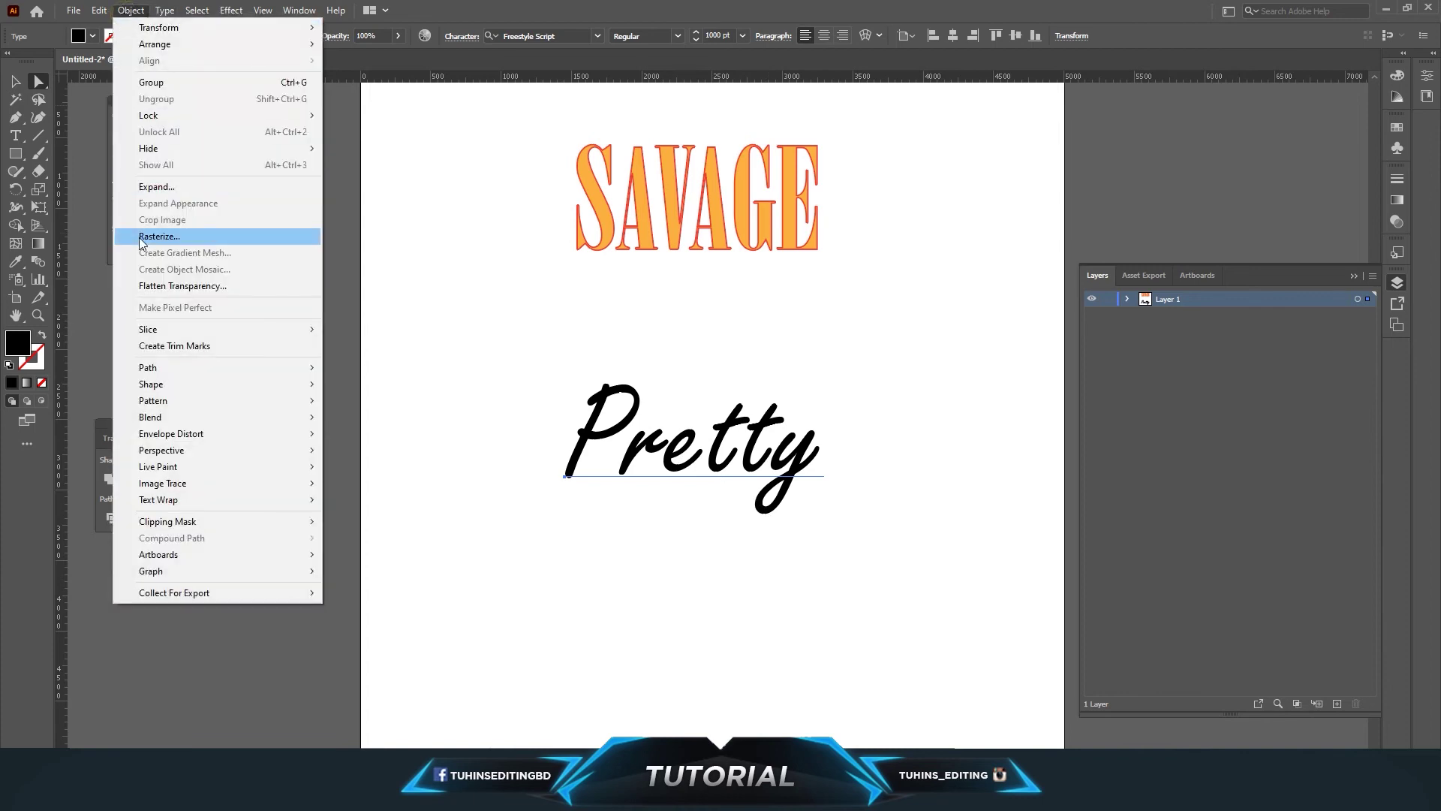
left_click(161, 186)
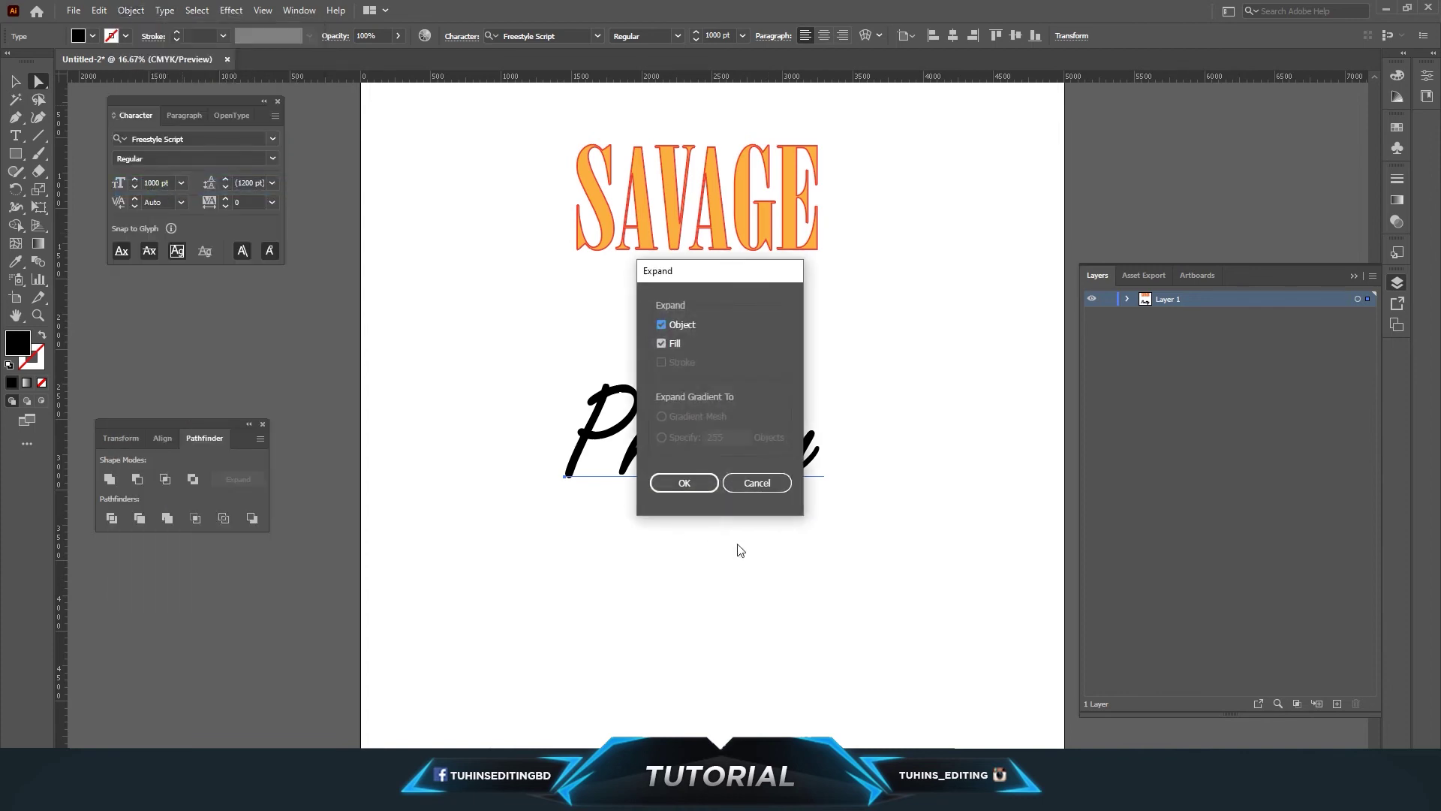
left_click(713, 482)
left_click(717, 544)
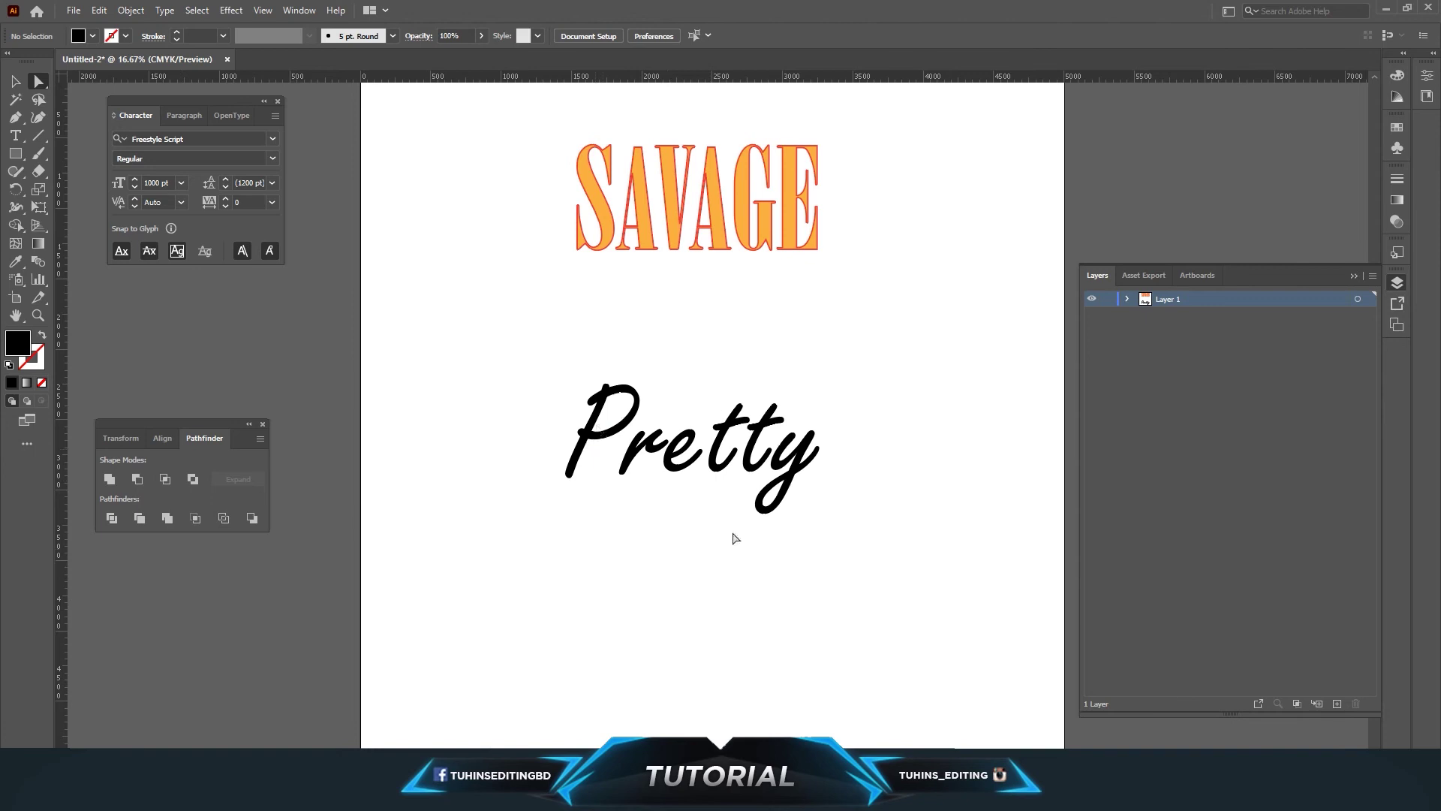
key("ctrl+equal")
key("ctrl+equal")
key("ctrl+equal")
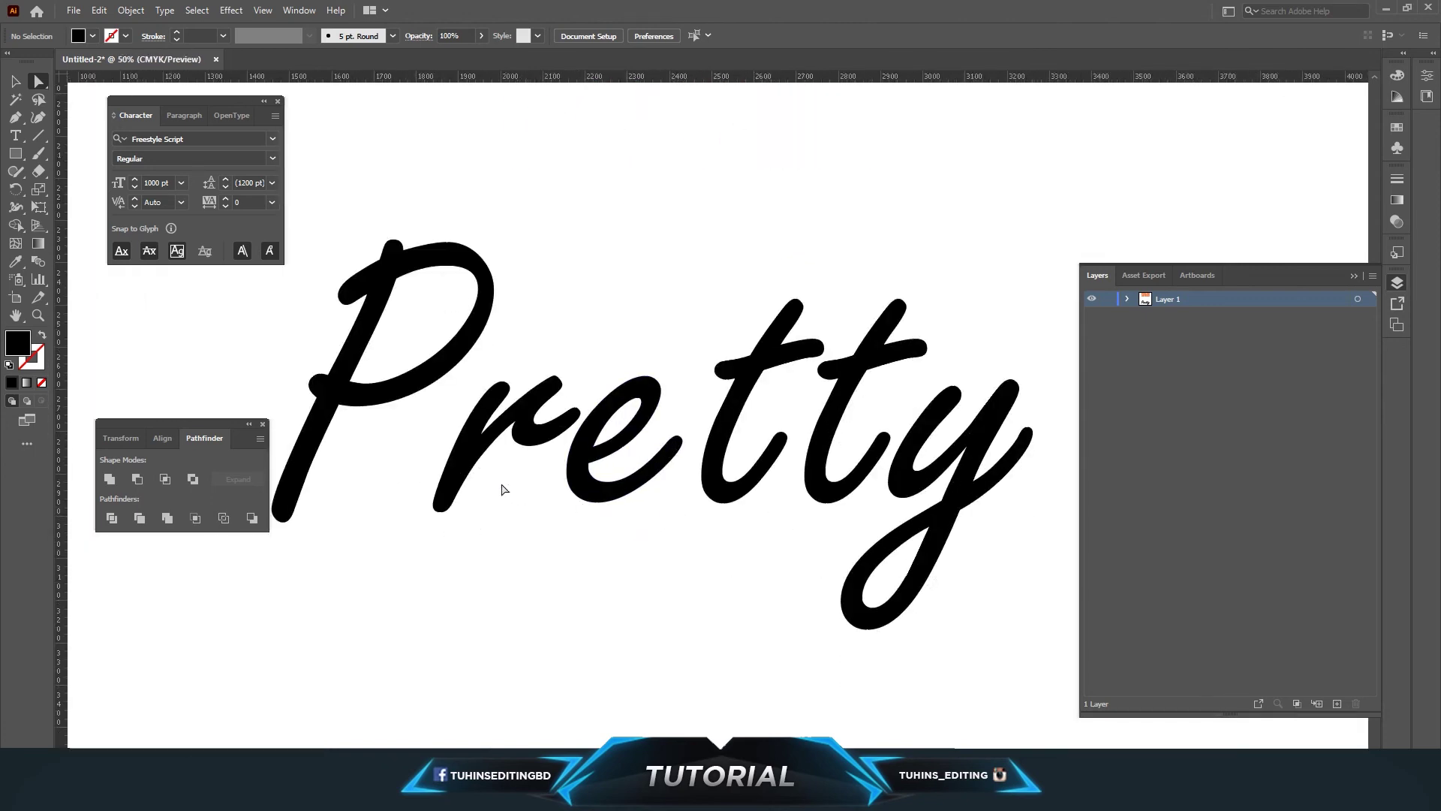
Slide the r, e, both t's and the y leftward one by one to close the gaps
left_click_drag(466, 465, 396, 472)
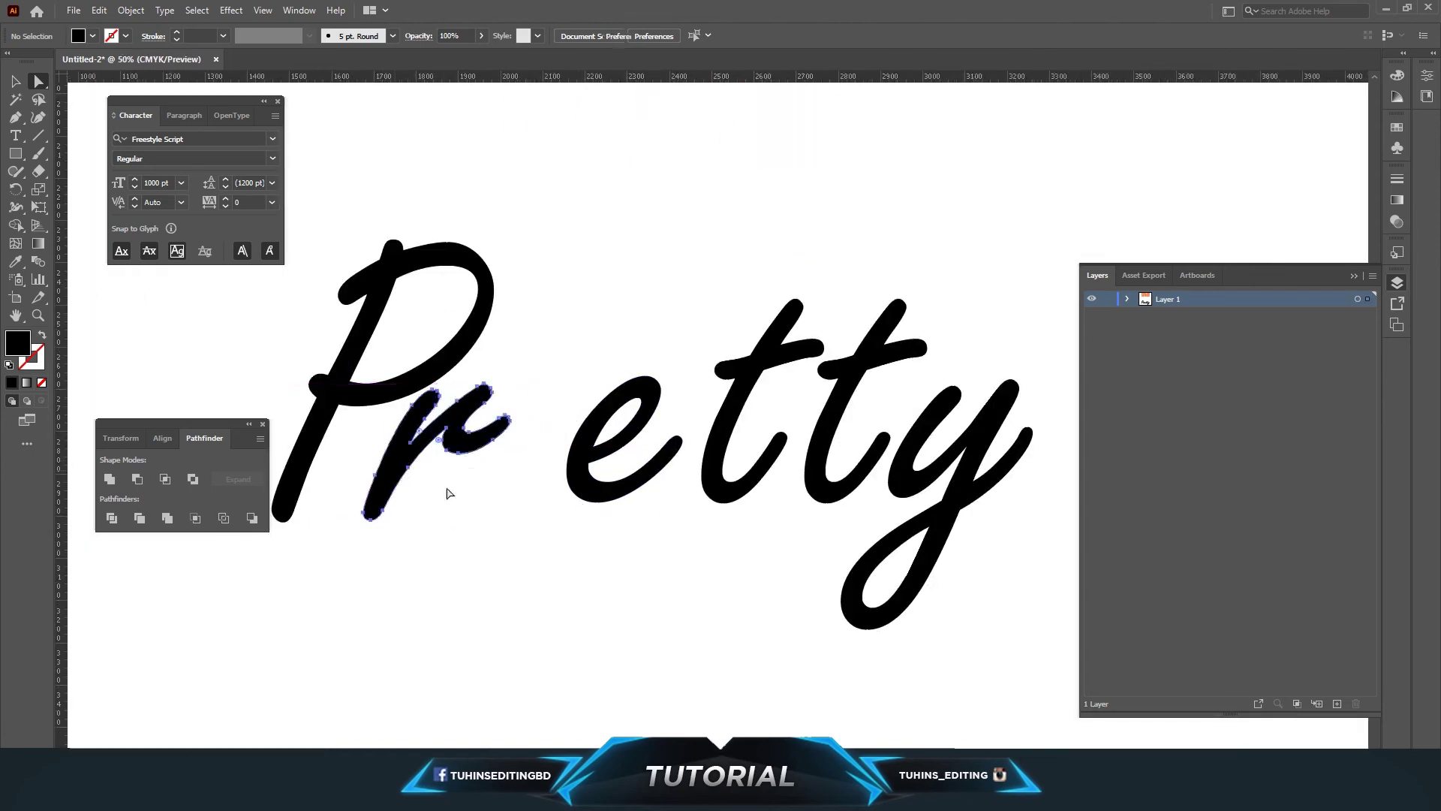
left_click(525, 542)
left_click_drag(664, 486, 569, 499)
left_click(679, 537)
left_click_drag(732, 469, 595, 478)
left_click(759, 506)
left_click_drag(815, 477, 669, 505)
left_click(770, 487)
left_click_drag(990, 433, 792, 434)
key("ctrl+minus")
key("ctrl+minus")
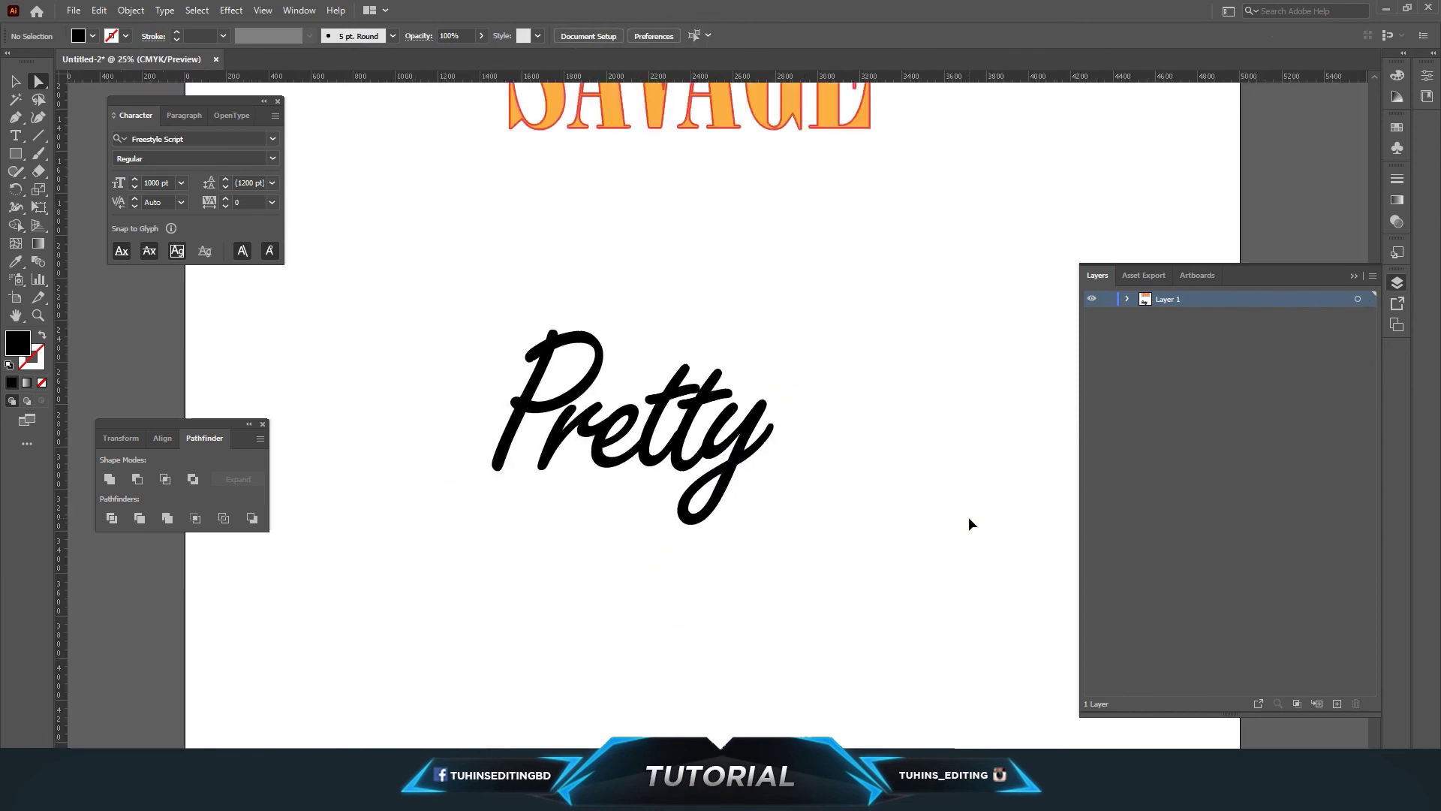
key("ctrl+equal")
key("ctrl+equal")
key("ctrl+equal")
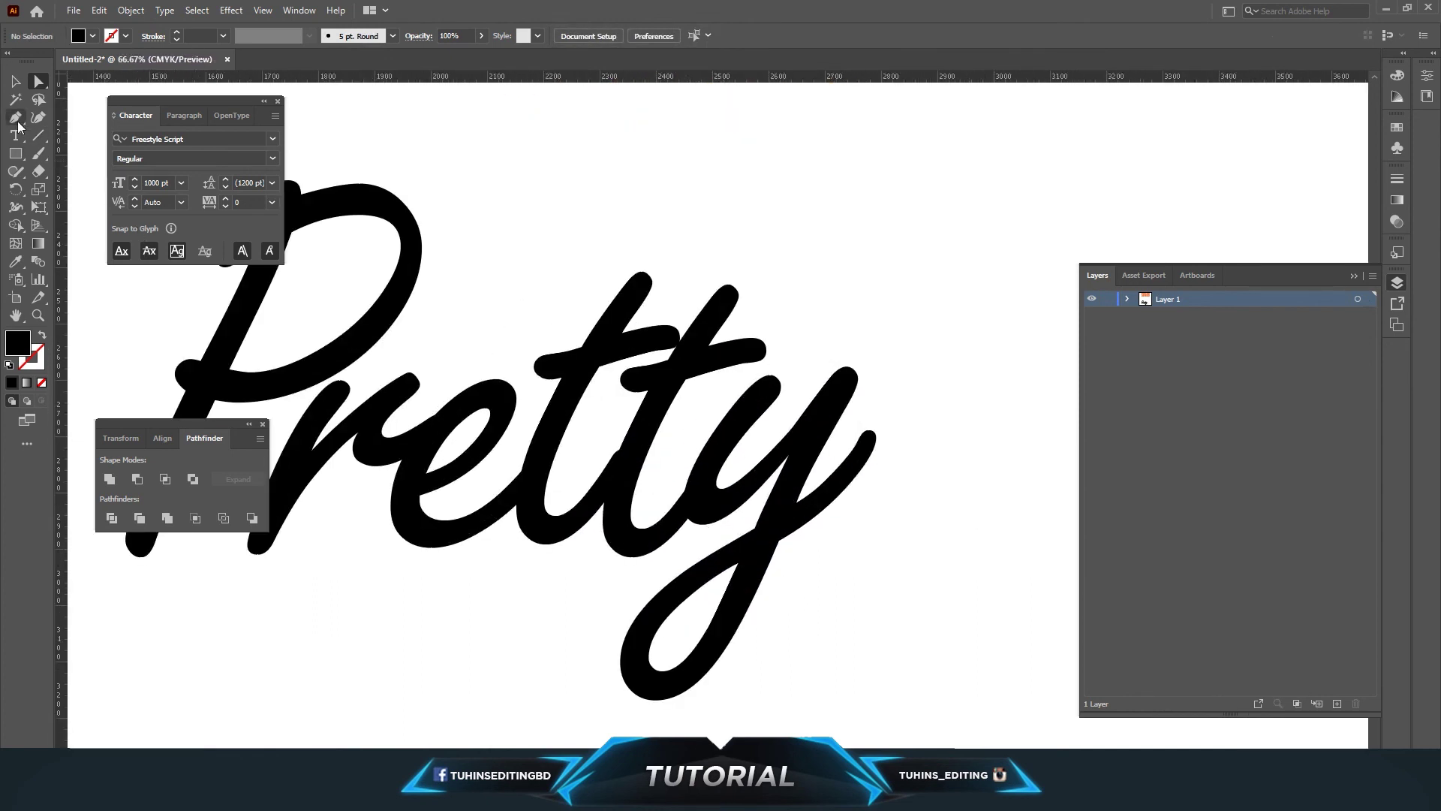
Draw a tapered, curved Pen-tool swash sweeping upward from the tail of the y
left_click(17, 120)
left_click(854, 446)
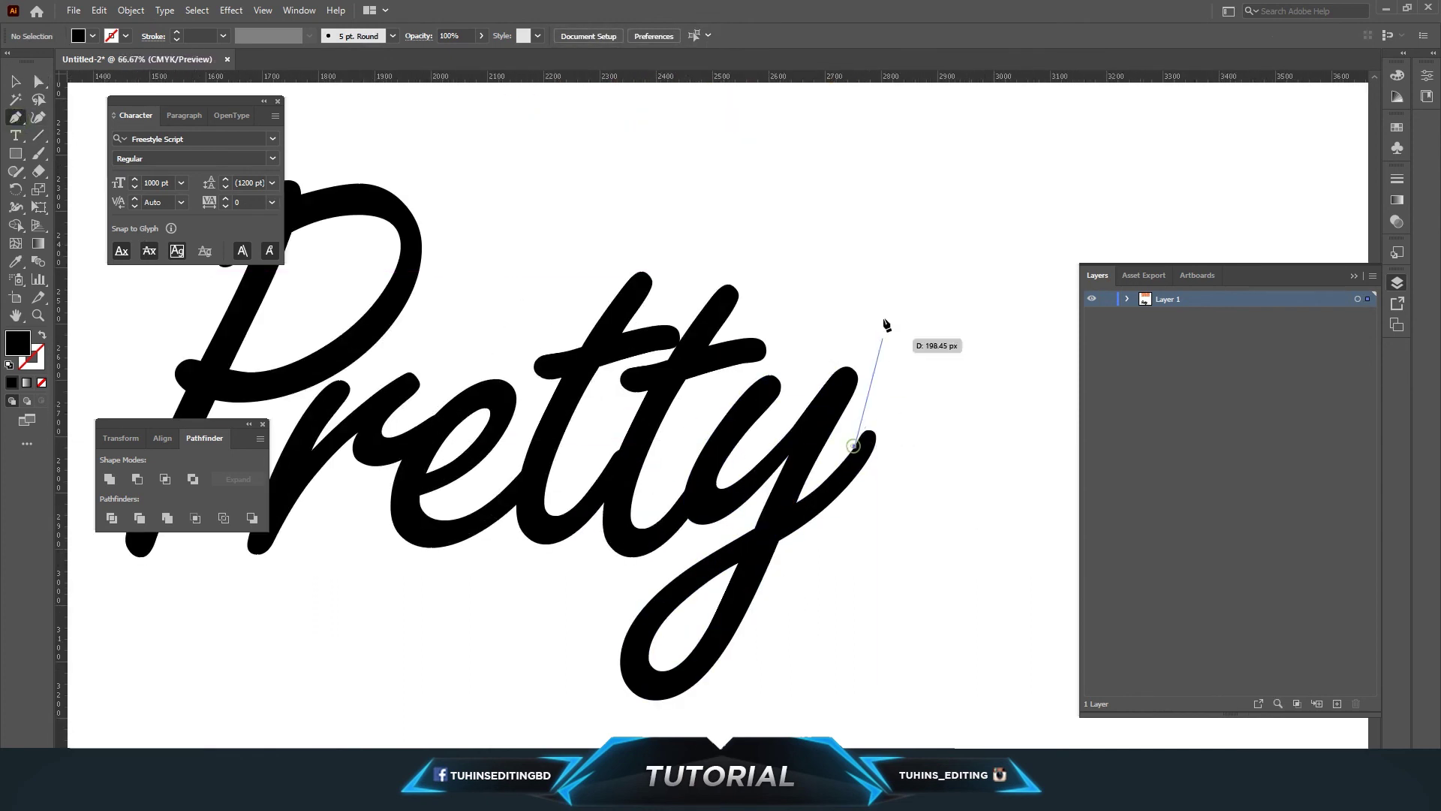
left_click_drag(895, 304, 912, 419)
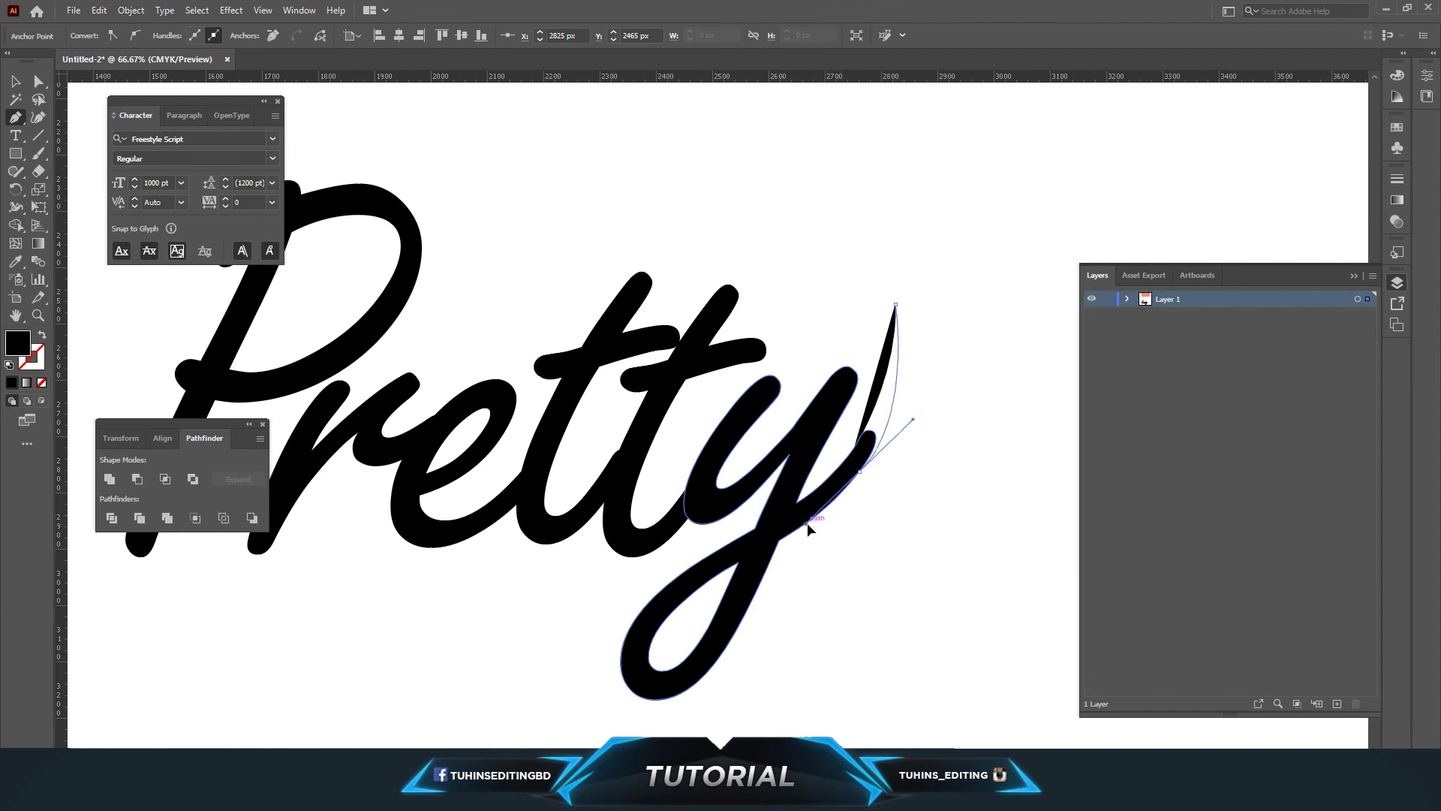
left_click_drag(807, 523, 814, 529)
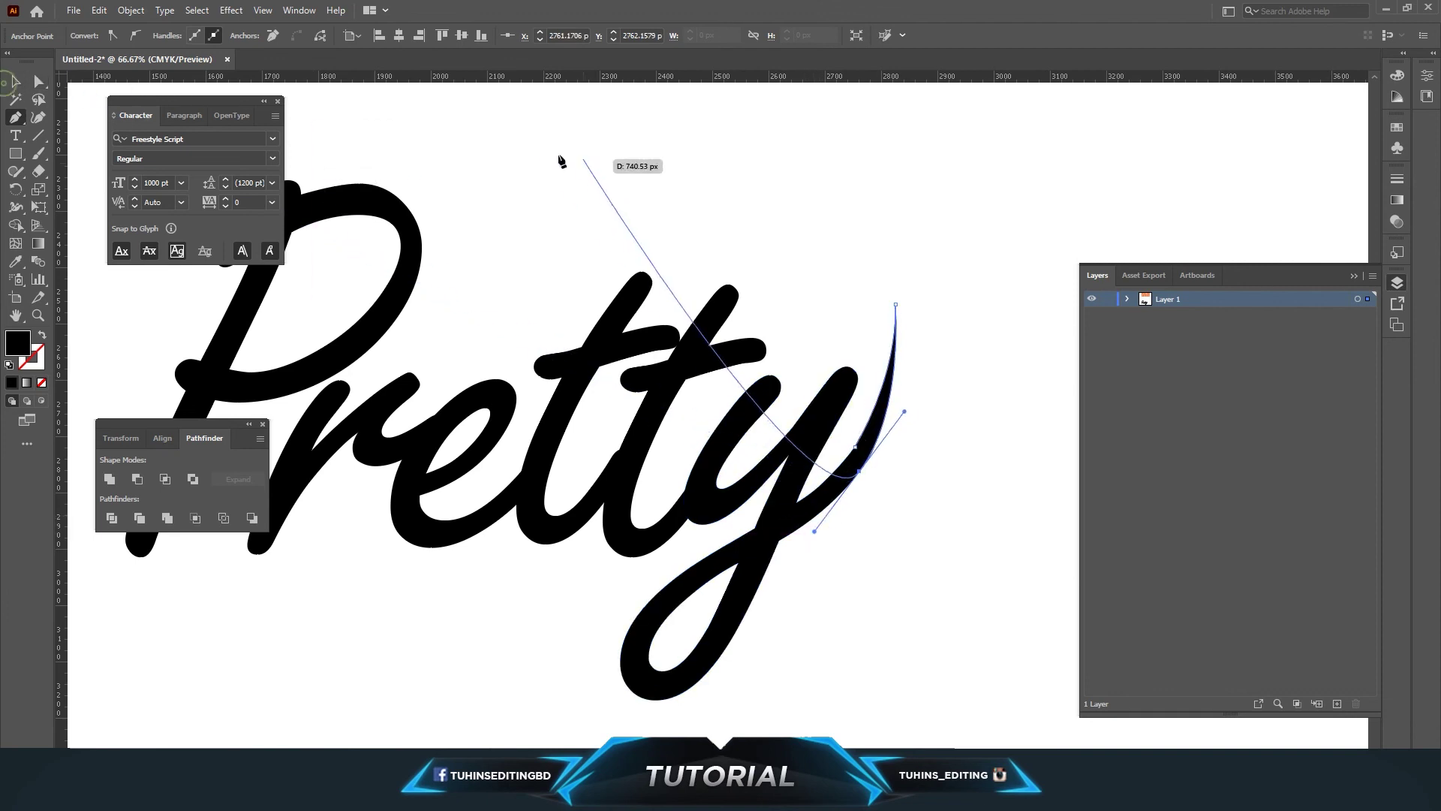
key("v")
left_click(704, 225)
key("ctrl+minus")
key("ctrl+minus")
key("ctrl+minus")
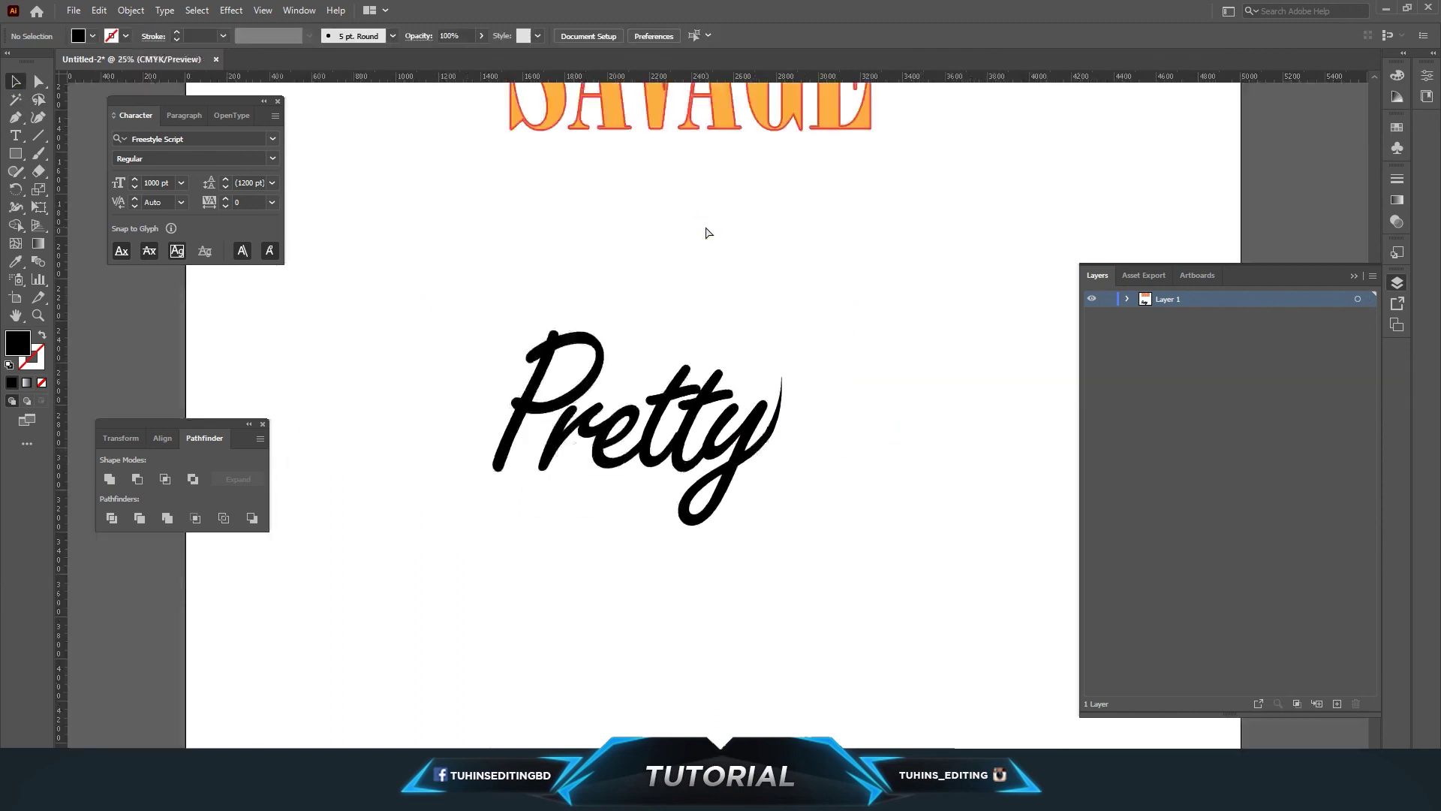
key("ctrl+plus")
key("ctrl+plus")
key("ctrl+plus")
key("ctrl+plus")
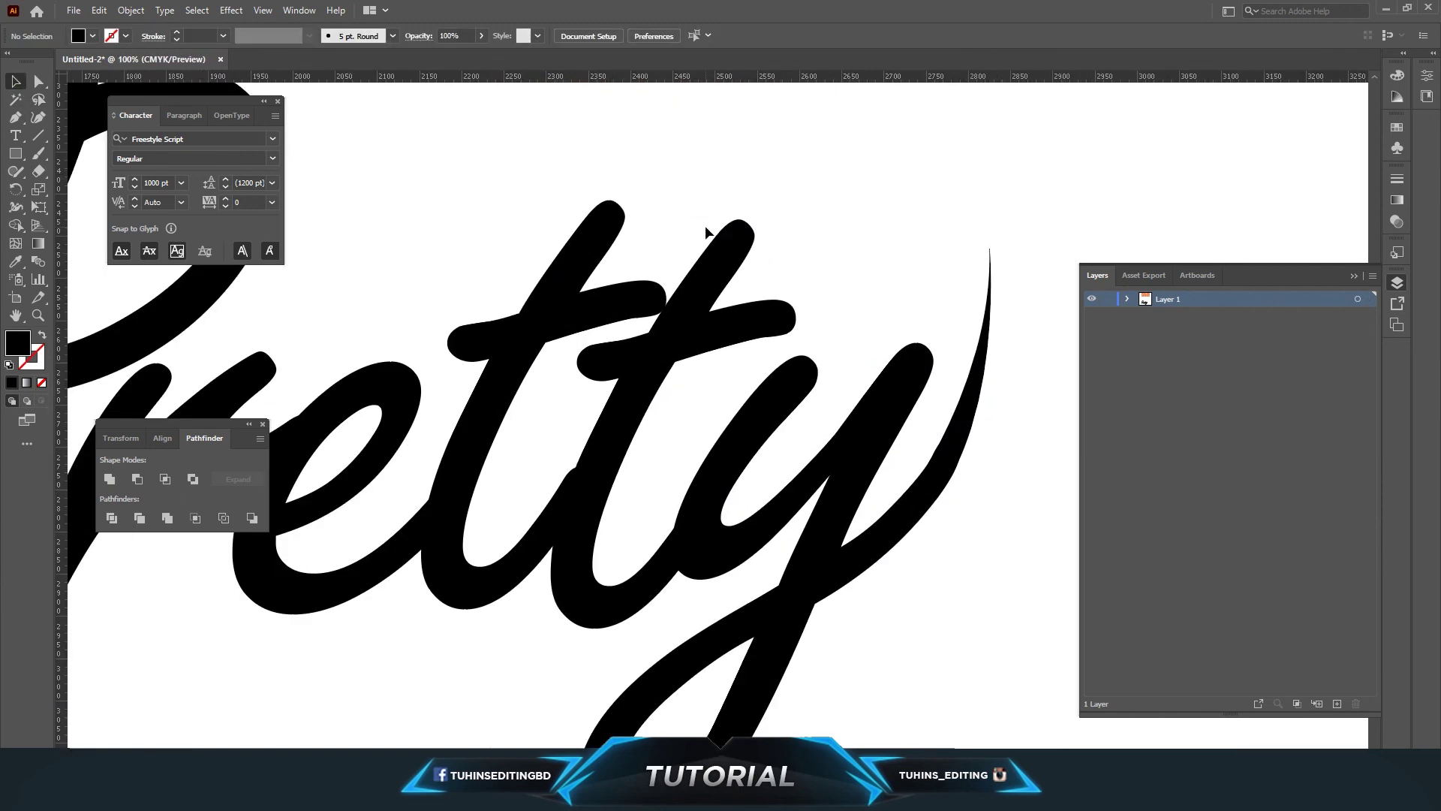
key("ctrl+minus")
key("ctrl+minus")
key("ctrl+minus")
key("ctrl+minus")
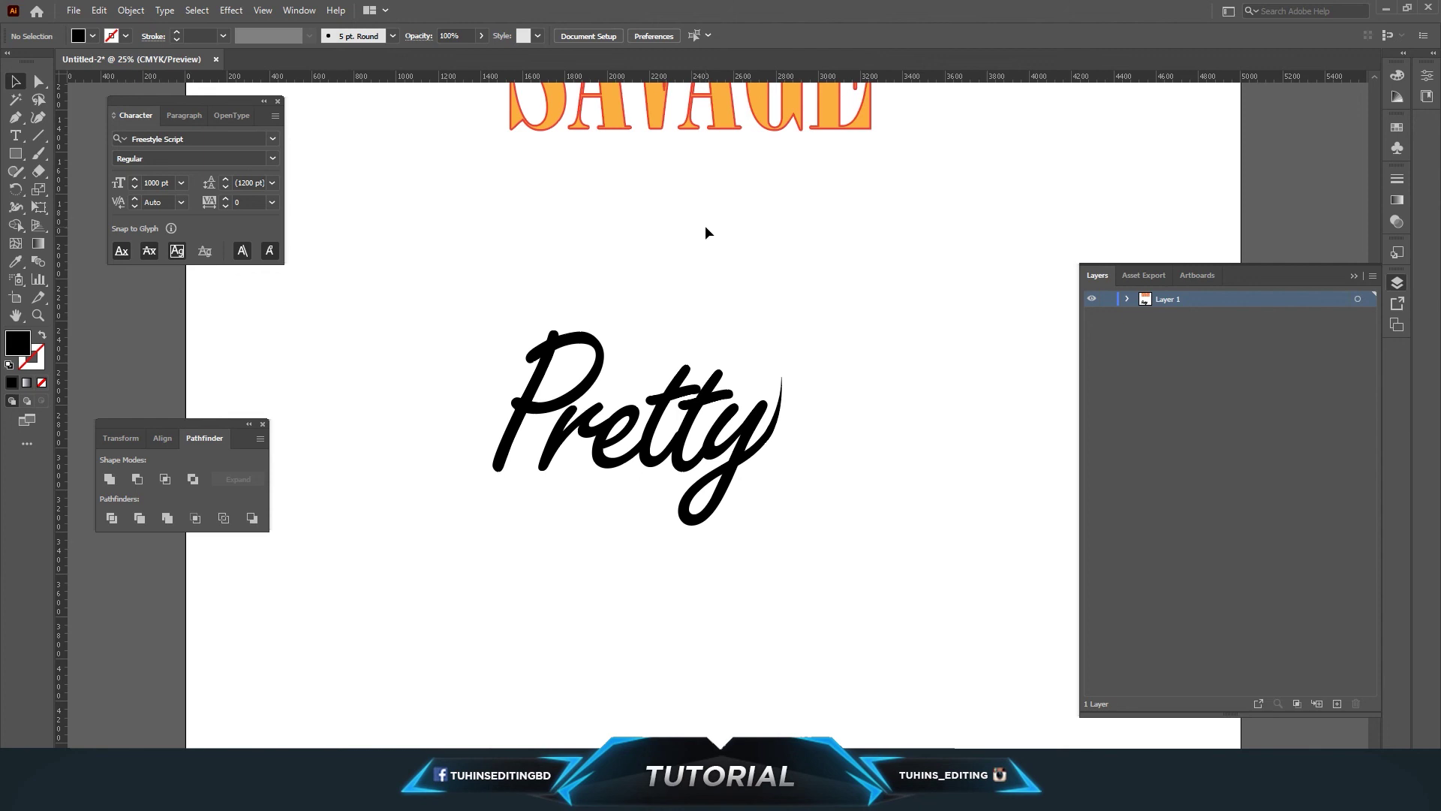
scroll(773, 256, "up", 5)
left_click(766, 289)
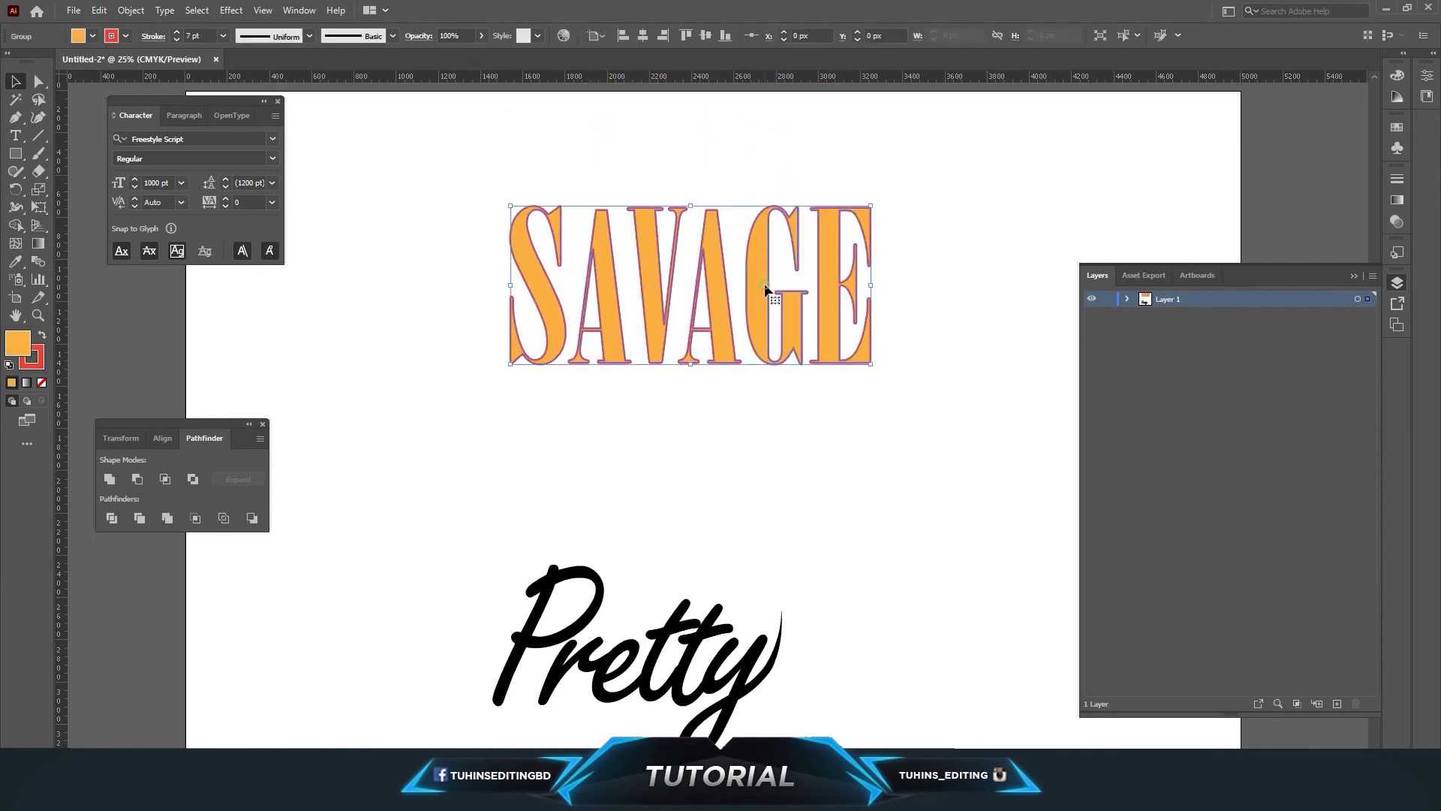
left_click(830, 474)
scroll(638, 442, "down", 2)
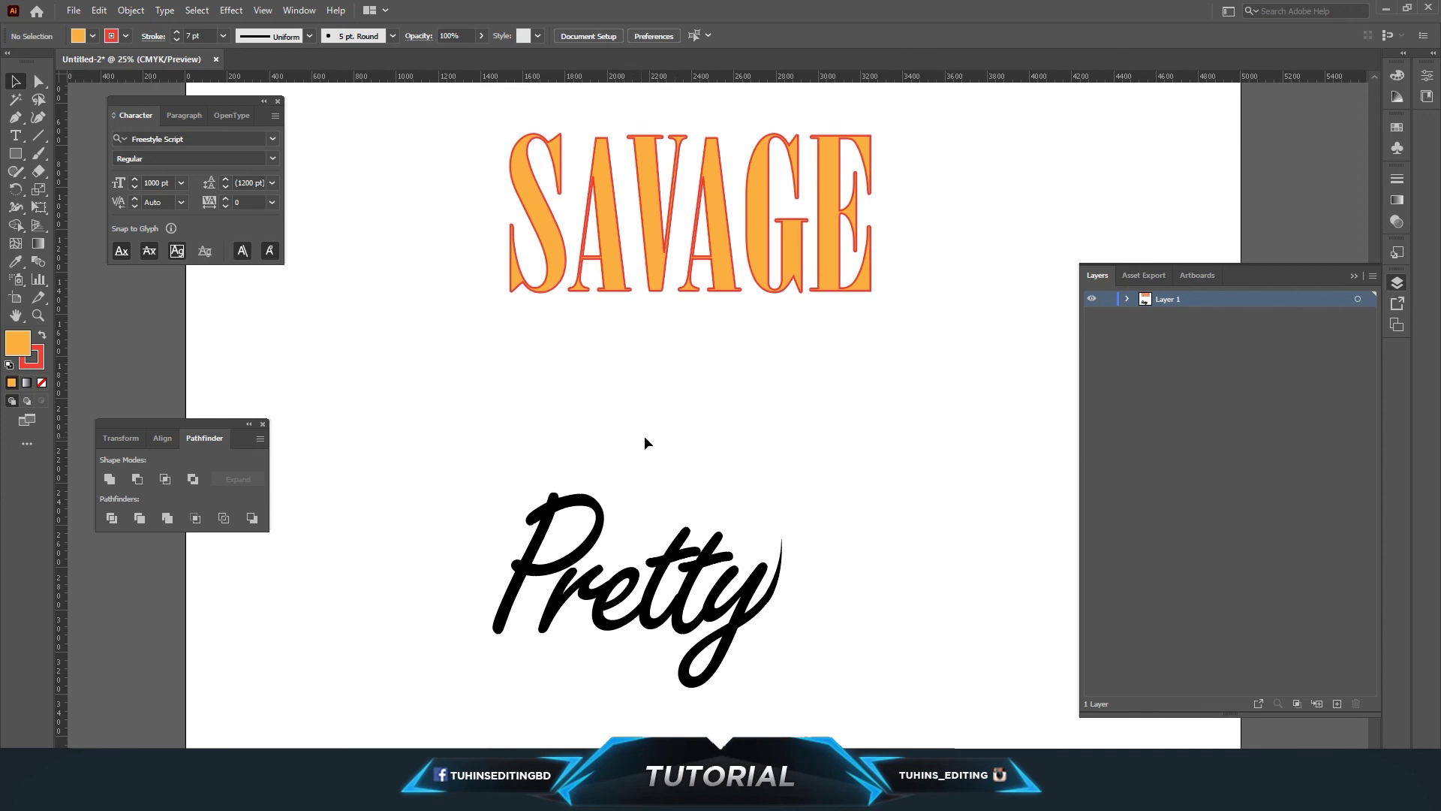